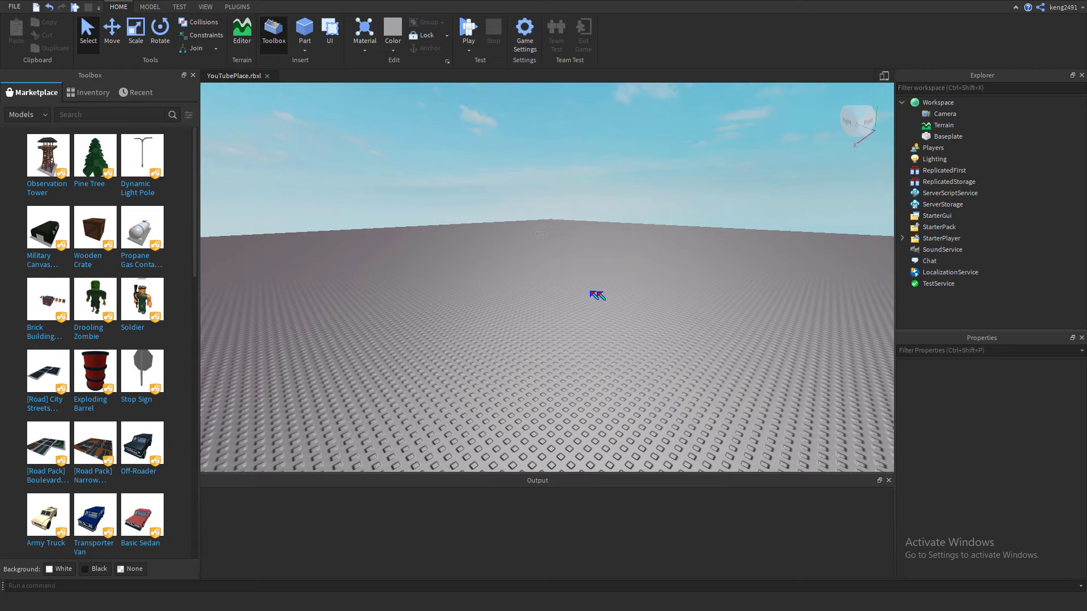
left_click_drag(504, 252, 664, 306)
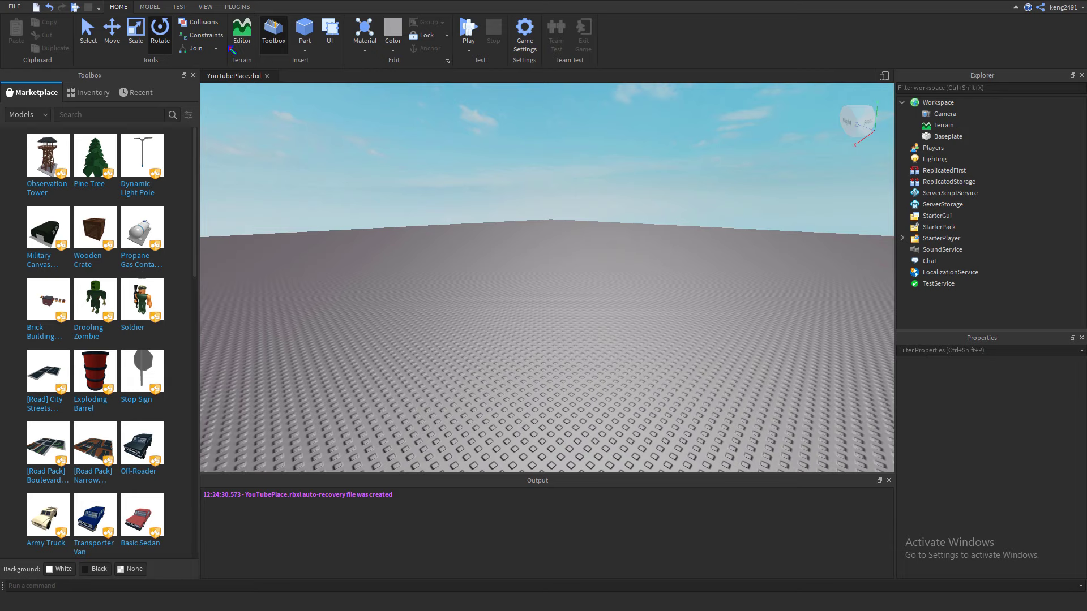
left_click(15, 6)
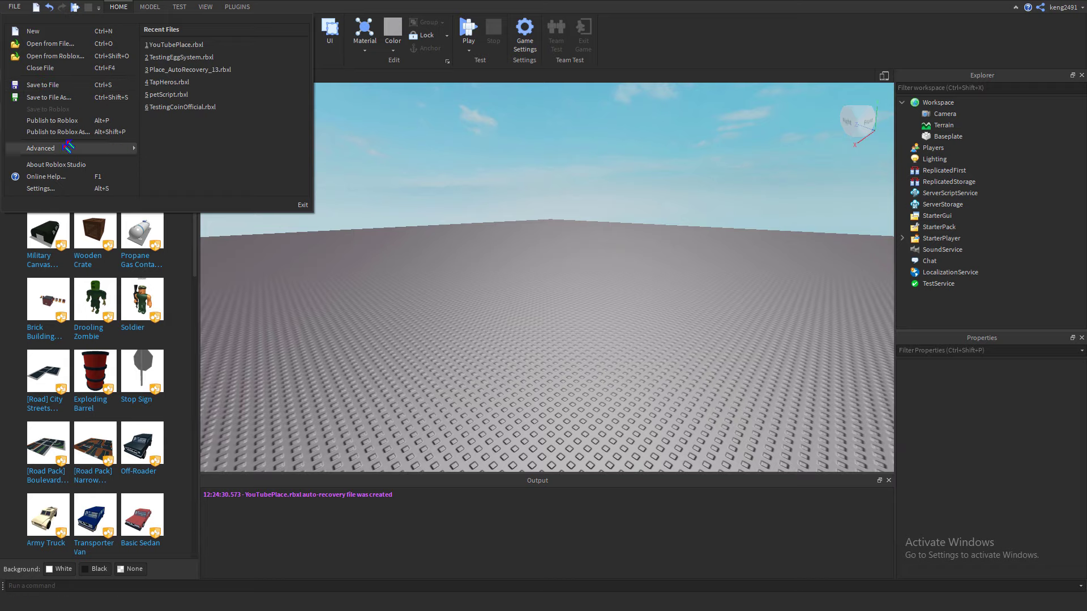
left_click(448, 207)
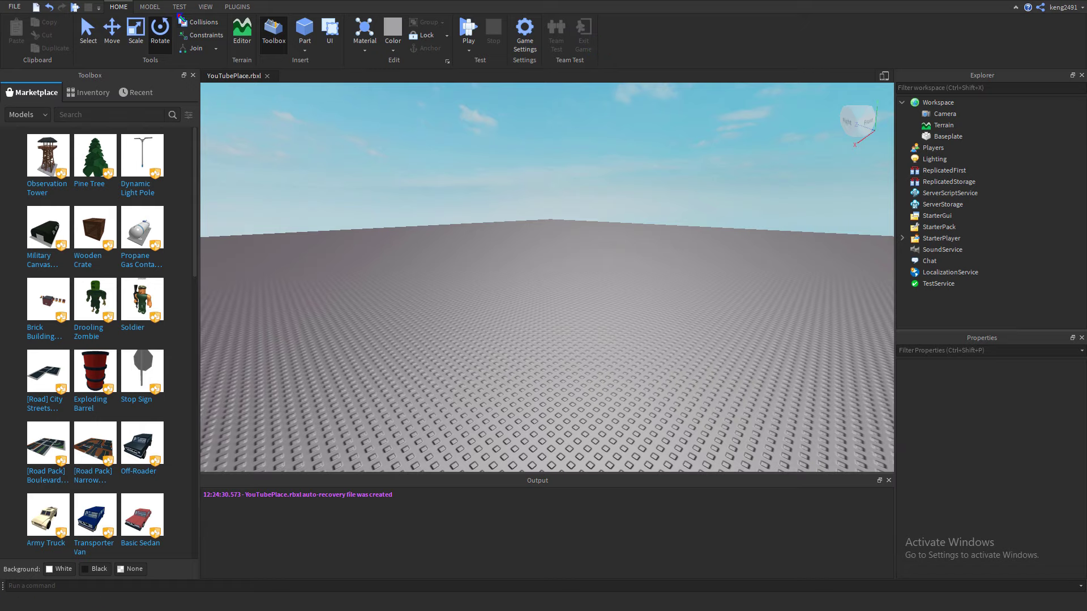
Step: Examine the available effects and browse the enlarged list of insertable advanced objects
left_click(151, 9)
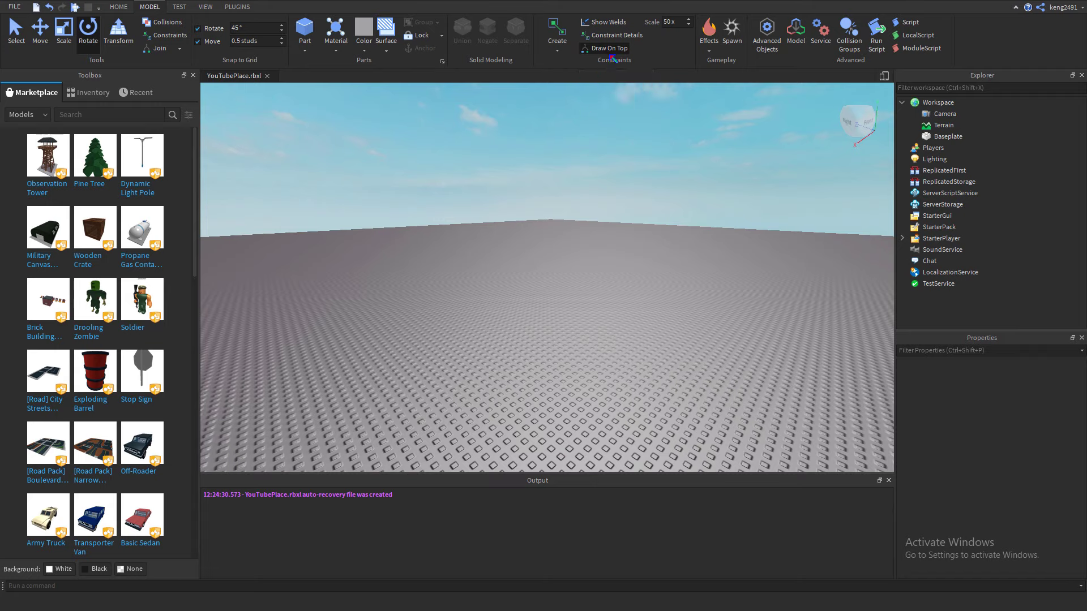
left_click(709, 52)
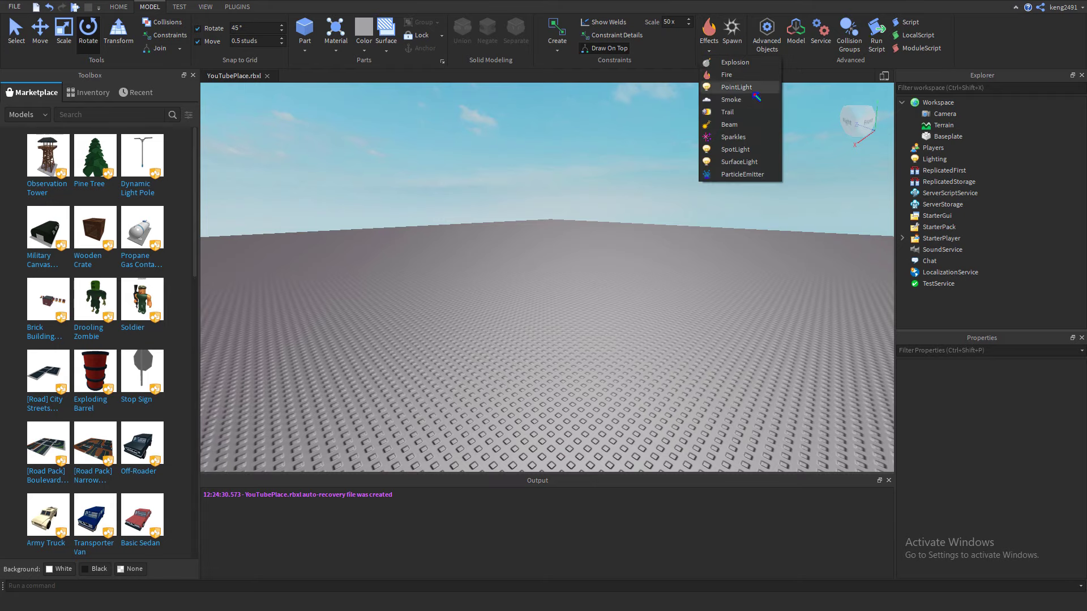
left_click(671, 119)
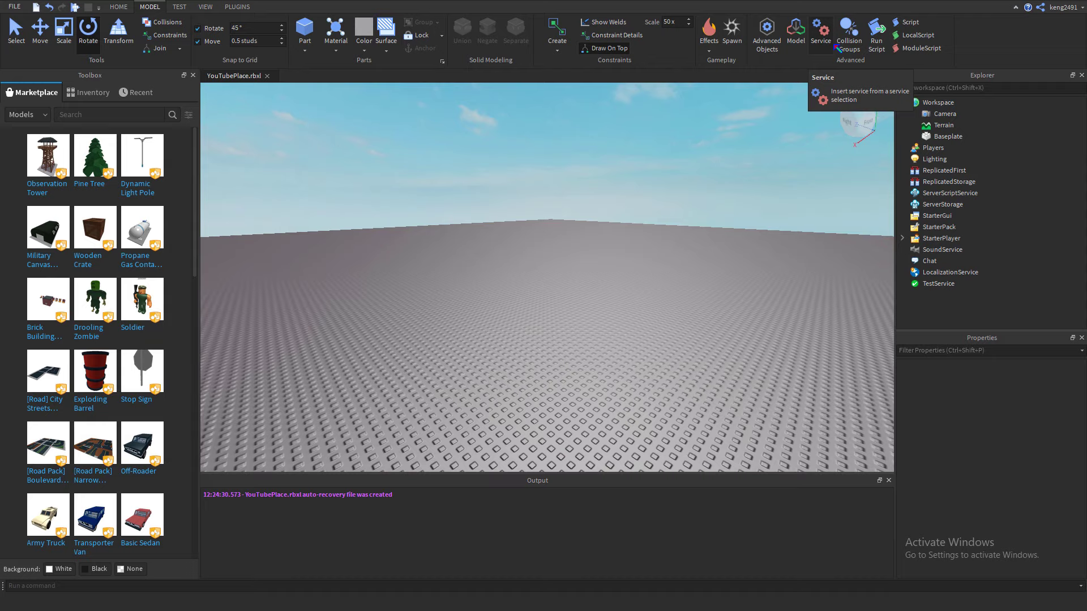
left_click(767, 34)
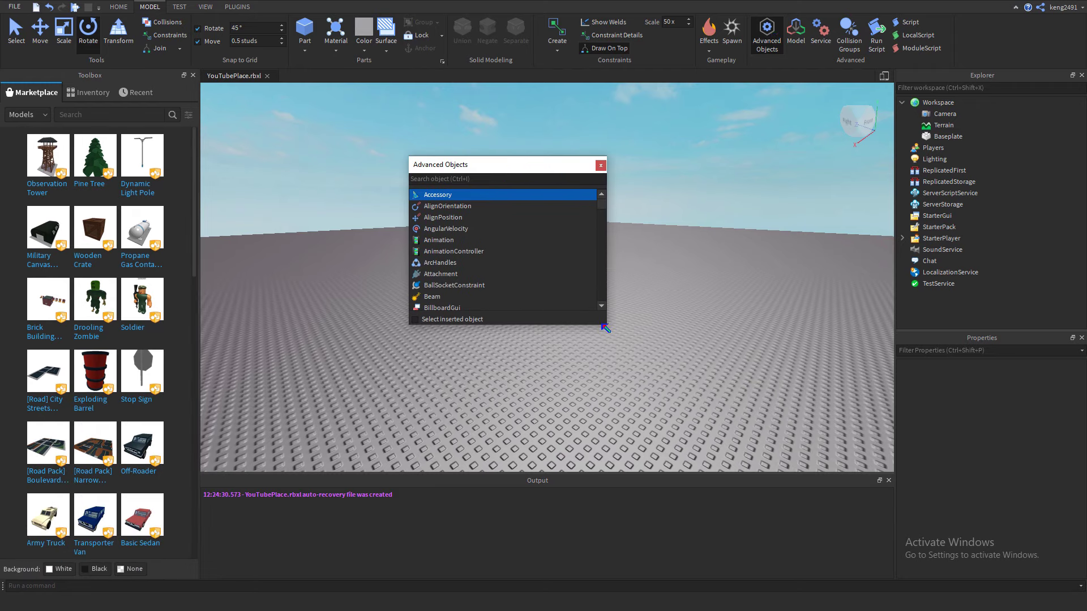
left_click_drag(605, 323, 708, 520)
scroll(501, 248, "down", 5)
scroll(500, 248, "down", 20)
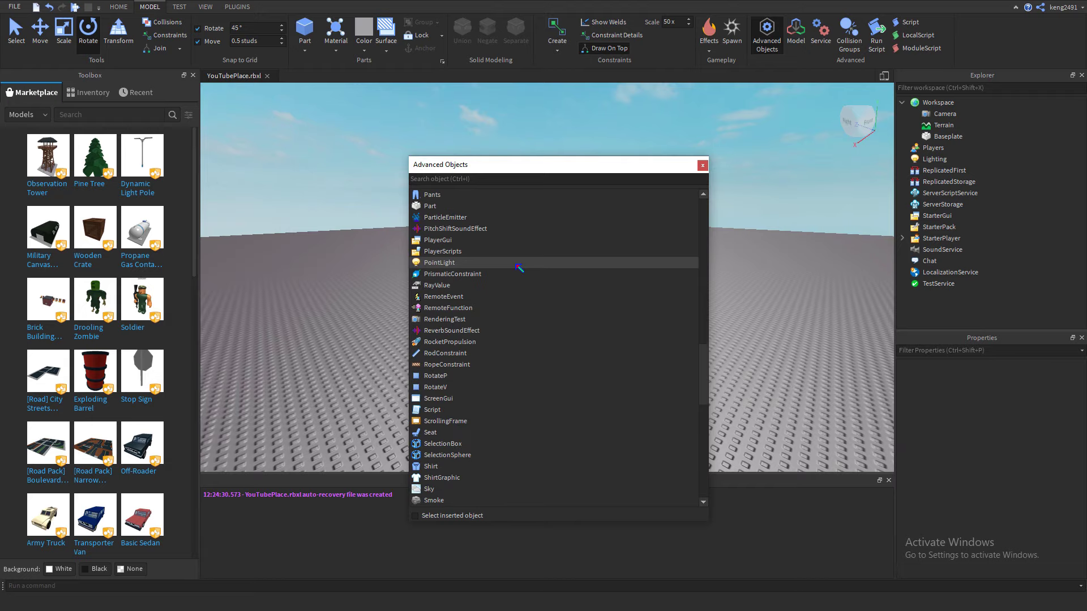
scroll(519, 267, "down", 12)
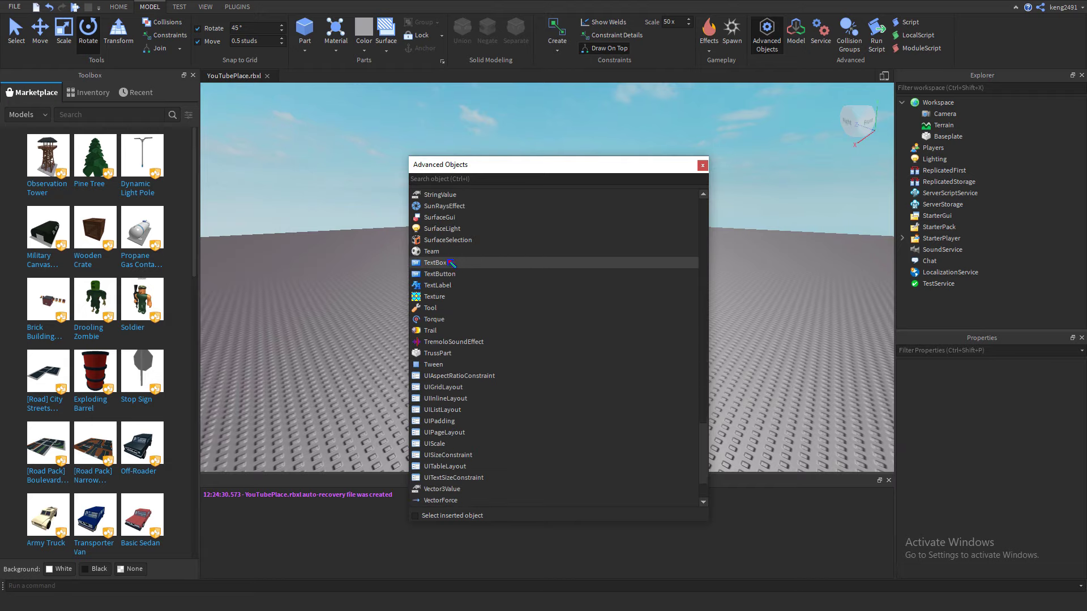
scroll(458, 274, "up", 5)
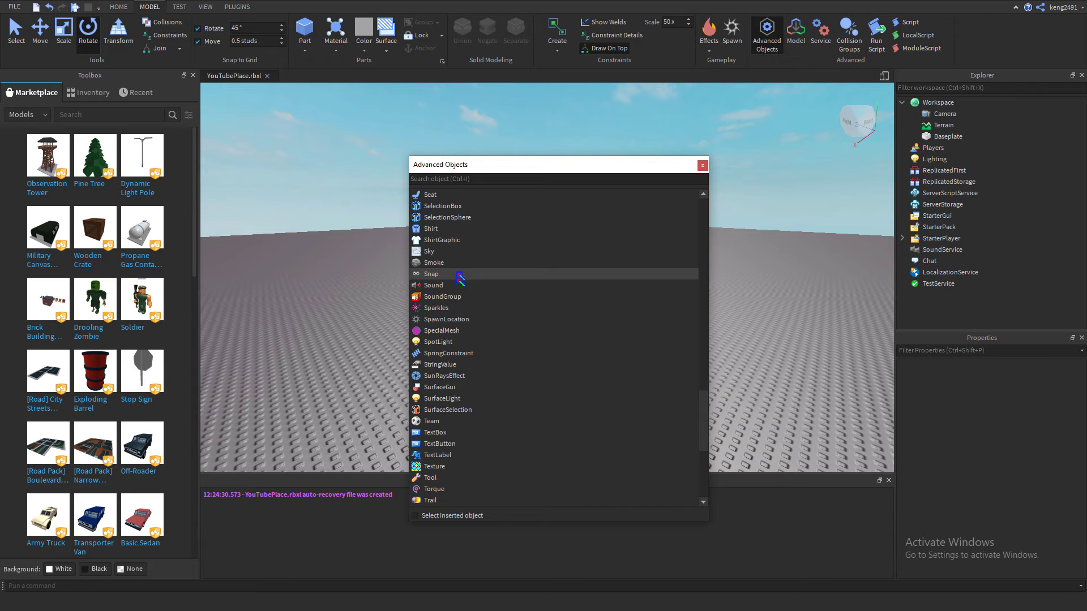
scroll(473, 296, "up", 19)
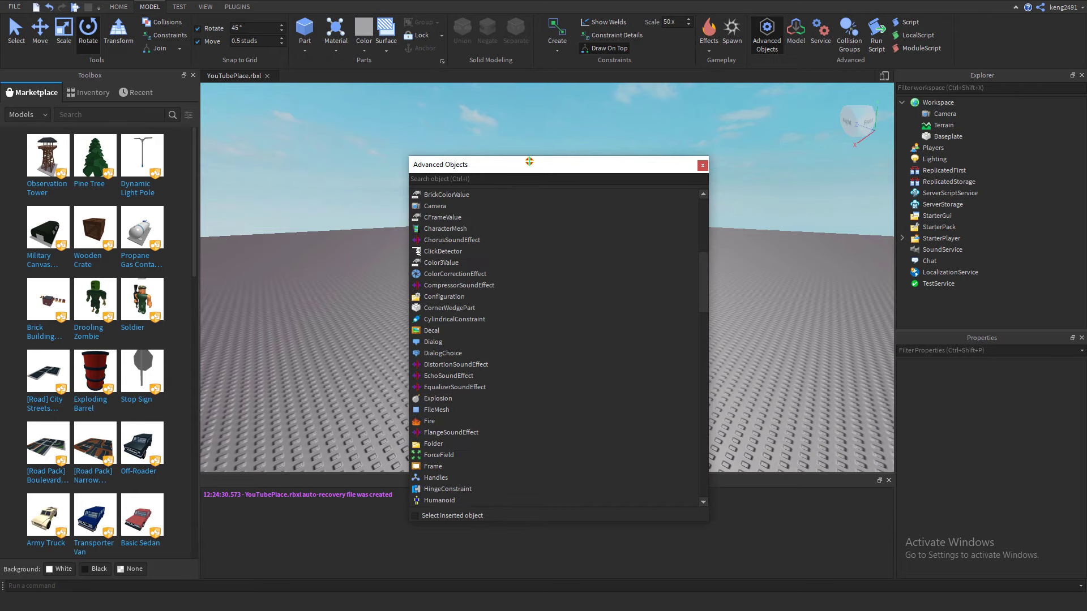
left_click(702, 165)
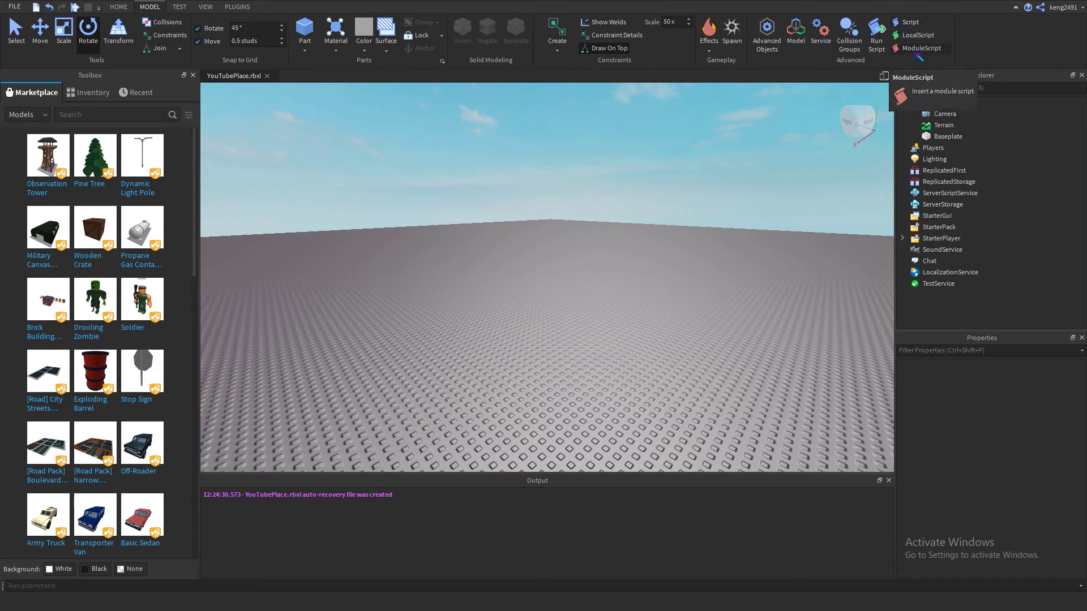
Step: Insert a new Script into the Workspace and close its code editor
left_click(903, 25)
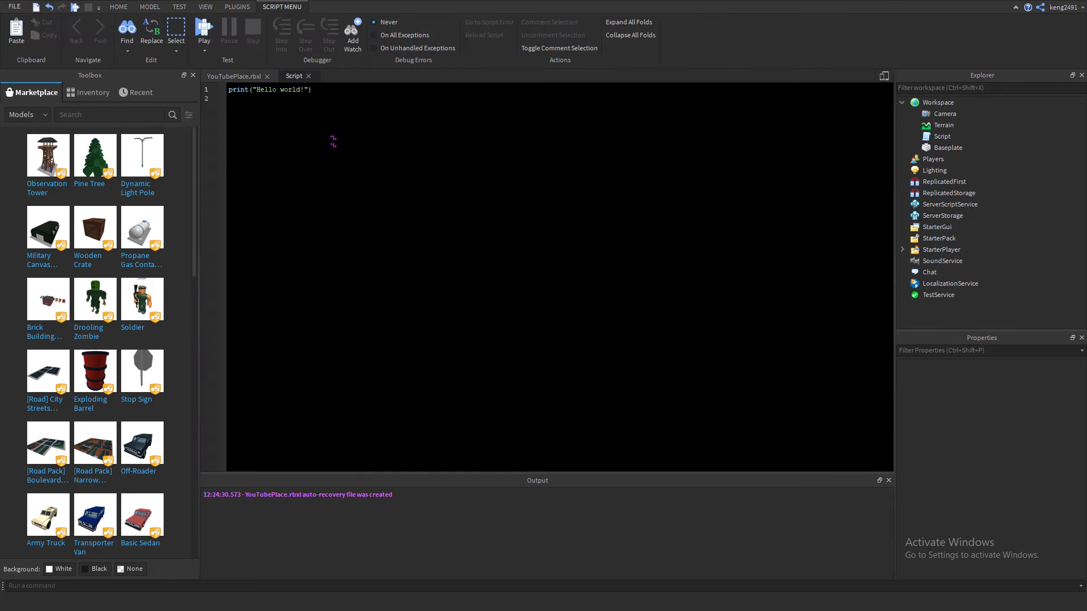
left_click(307, 76)
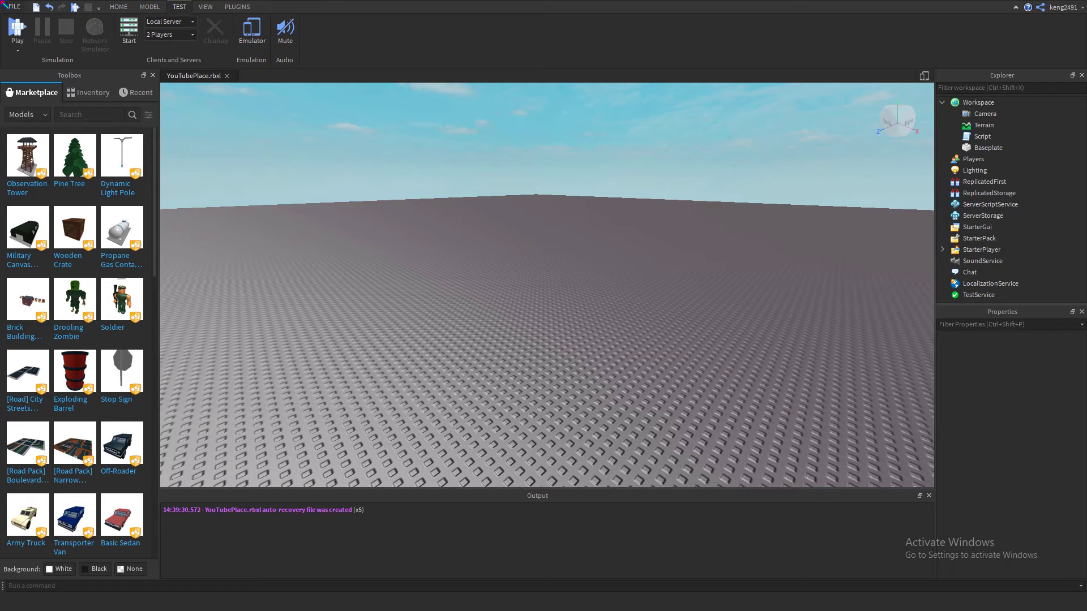
Step: Preview the place in the device emulator and examine its device and view size options
left_click(18, 51)
left_click(38, 63)
left_click(253, 31)
left_click(477, 88)
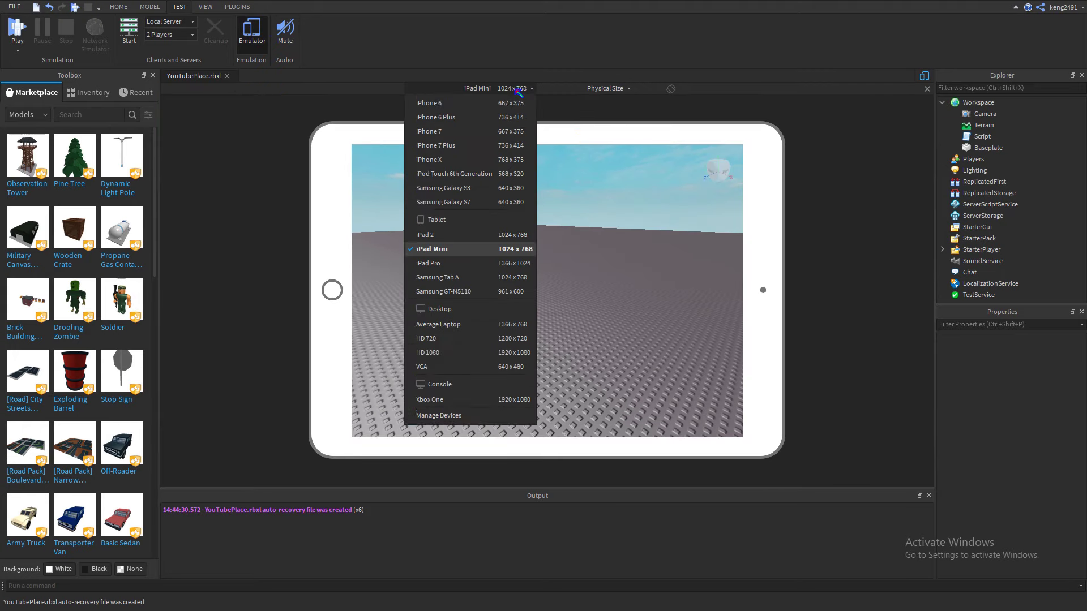
left_click(502, 90)
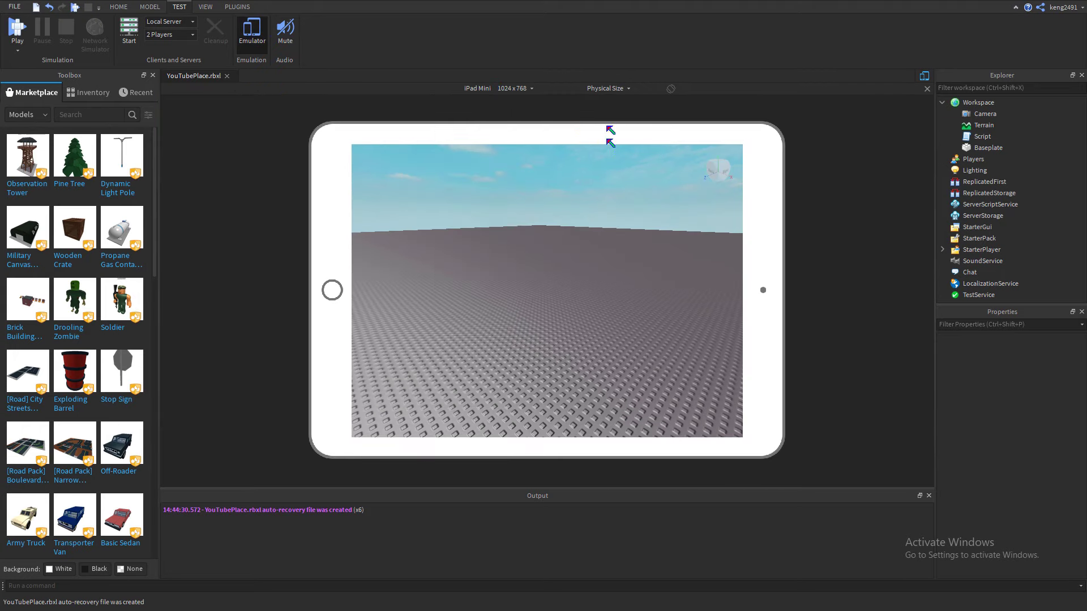
left_click(606, 89)
left_click(604, 89)
left_click_drag(598, 229, 559, 251)
Step: Switch the emulated device to iPhone X to preview the place, and turn the device emulator off
left_click(515, 92)
left_click(447, 205)
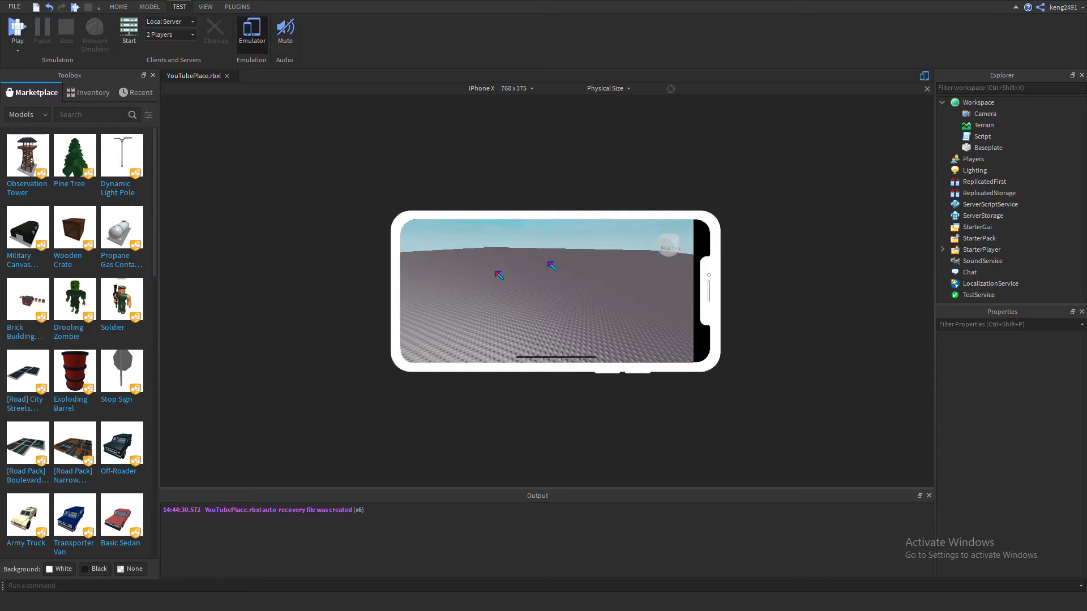
left_click(923, 76)
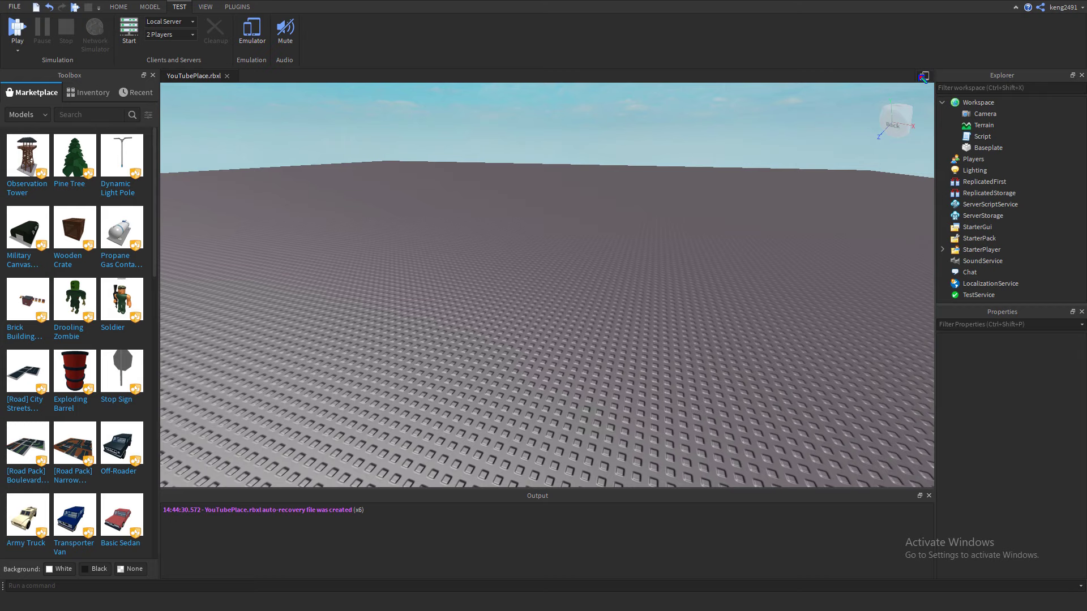
left_click(924, 76)
left_click(924, 76)
left_click(206, 7)
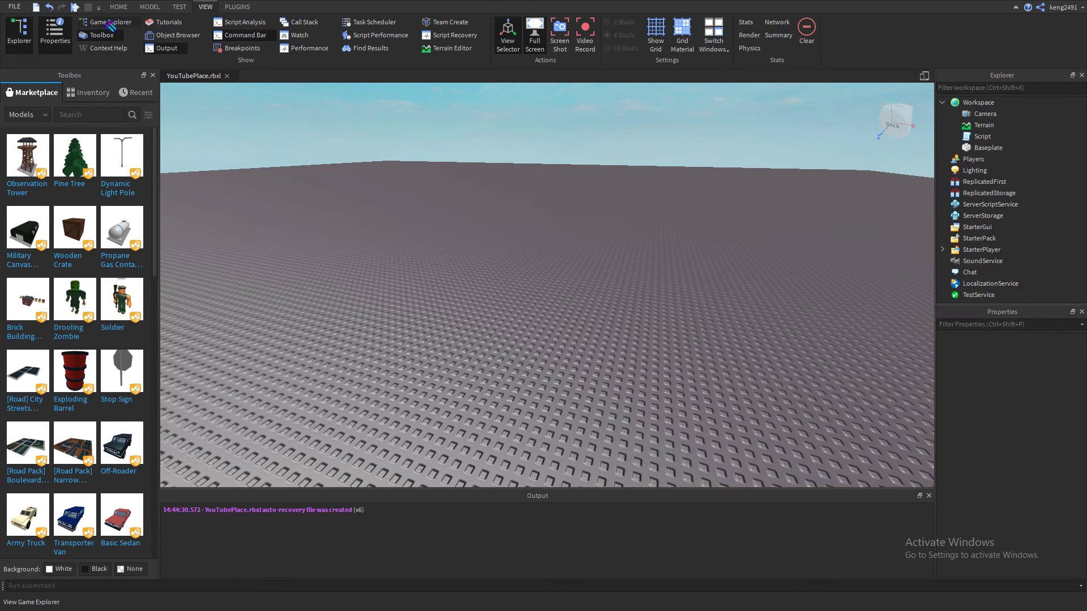
left_click(238, 7)
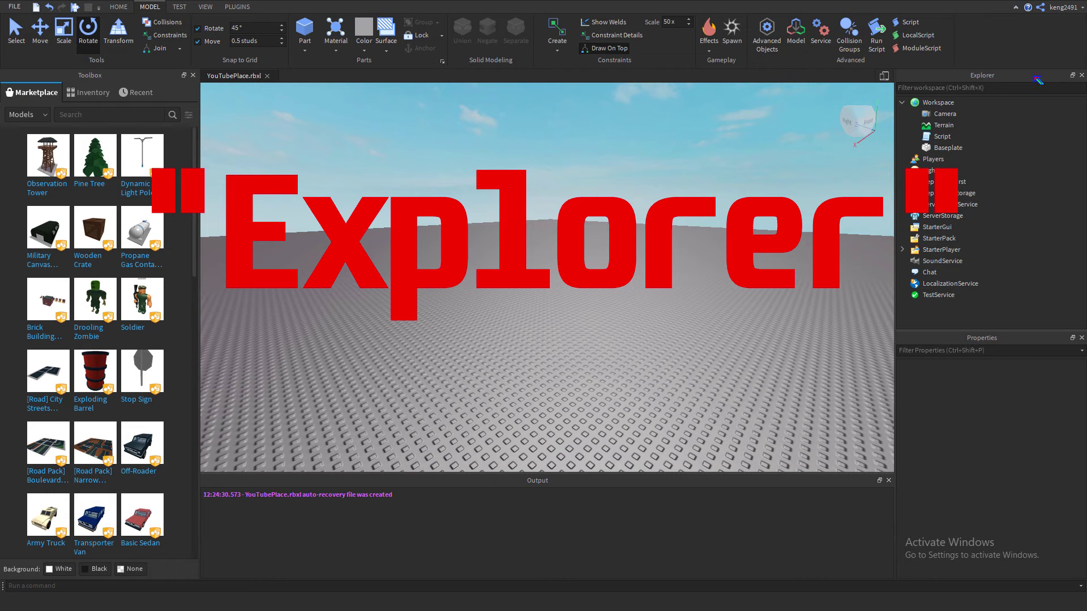
Step: Undock the Explorer as a floating window, enlarge it, and move it to uncover part of the viewport
left_click_drag(1036, 77, 379, 154)
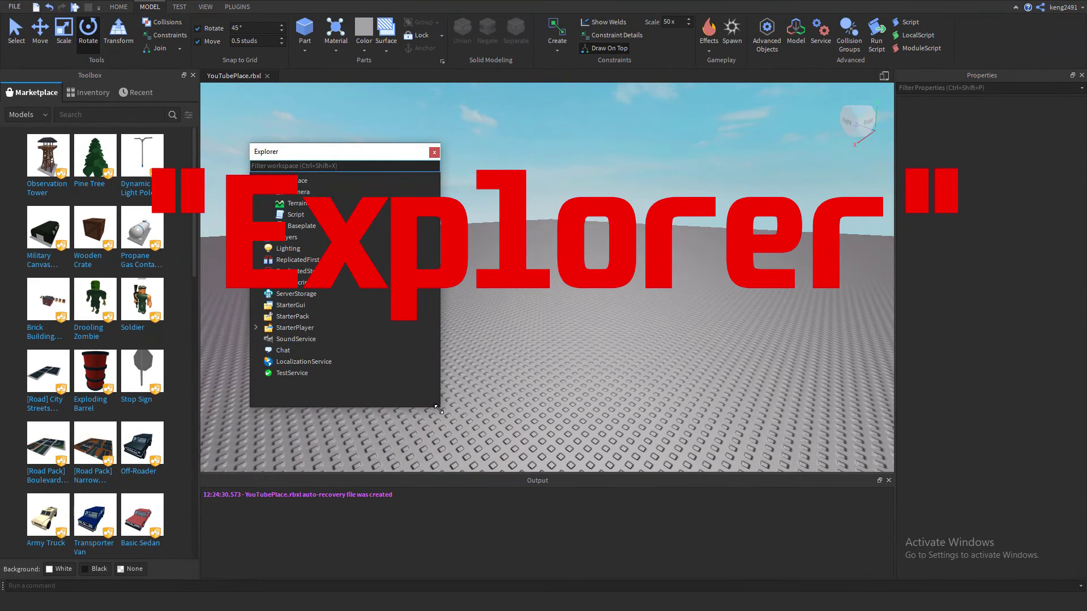
left_click_drag(443, 410, 710, 515)
left_click_drag(358, 159, 410, 37)
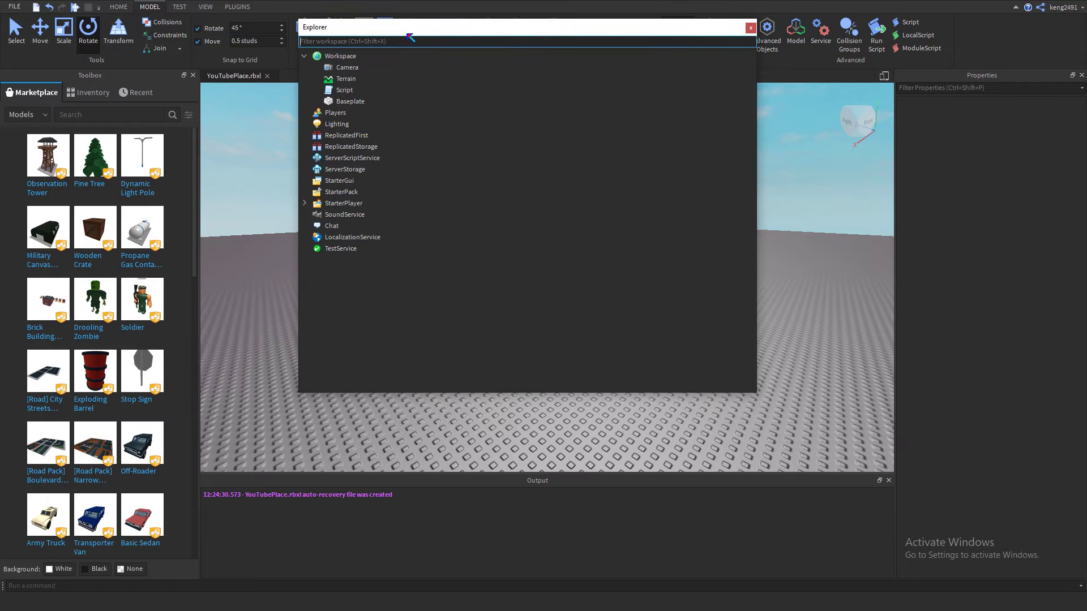
left_click(360, 56)
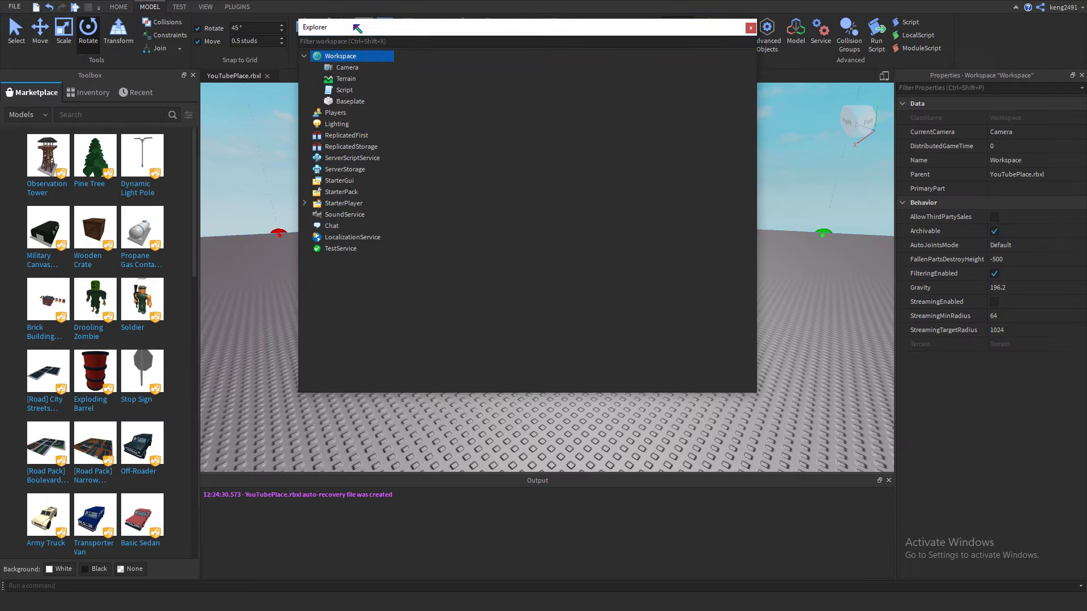
left_click_drag(358, 28, 544, 241)
left_click(521, 226)
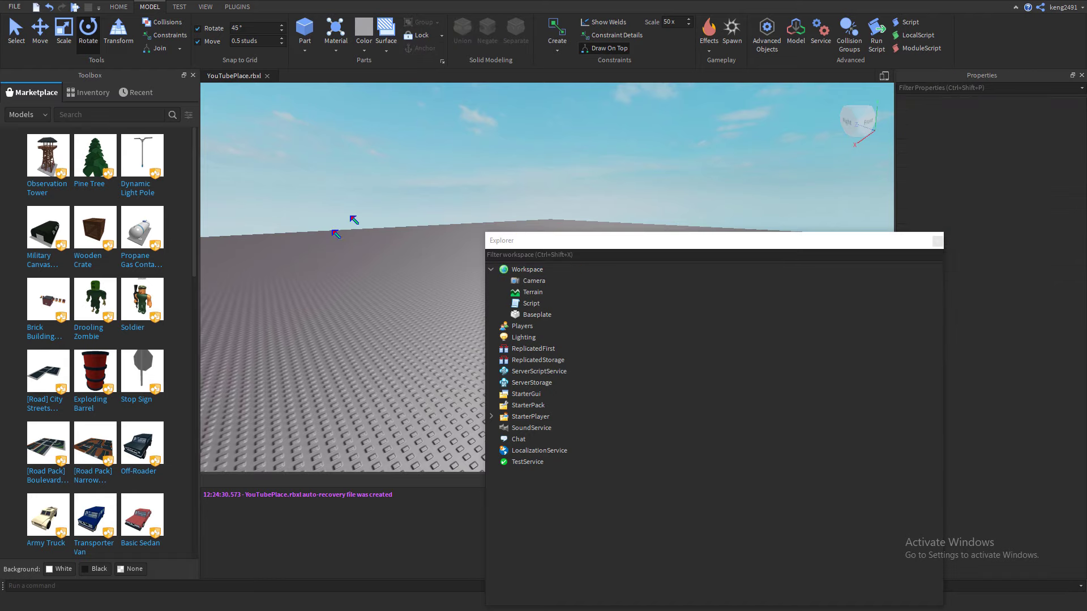
Step: Look around the baseplate in the viewport and collapse the Workspace contents in the Explorer
left_click(532, 269)
left_click(504, 184)
right_click_drag(504, 185, 577, 180)
right_click_drag(554, 220, 583, 187)
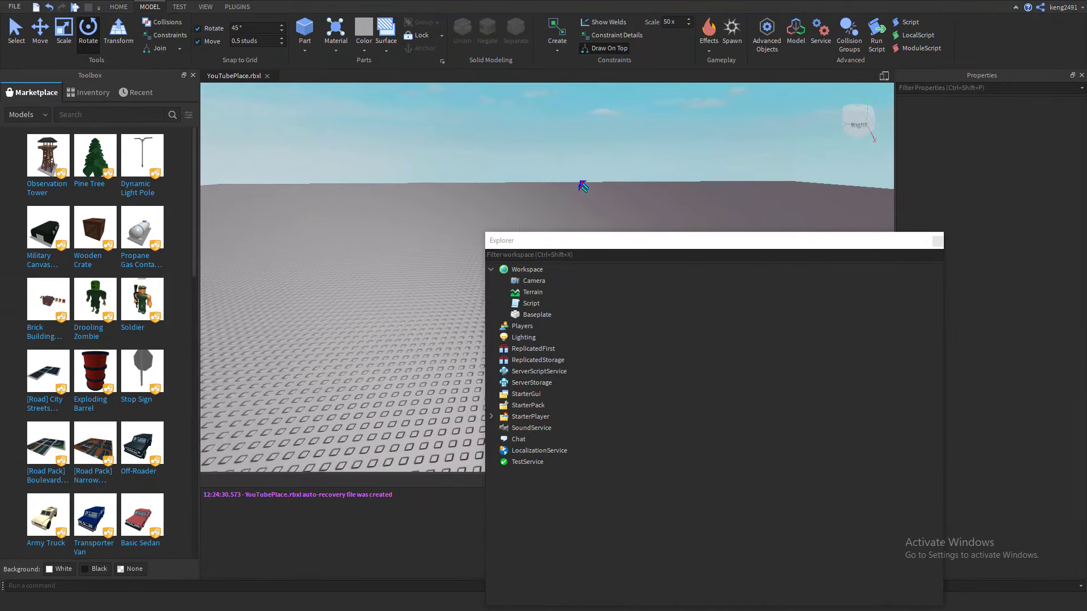
left_click(490, 269)
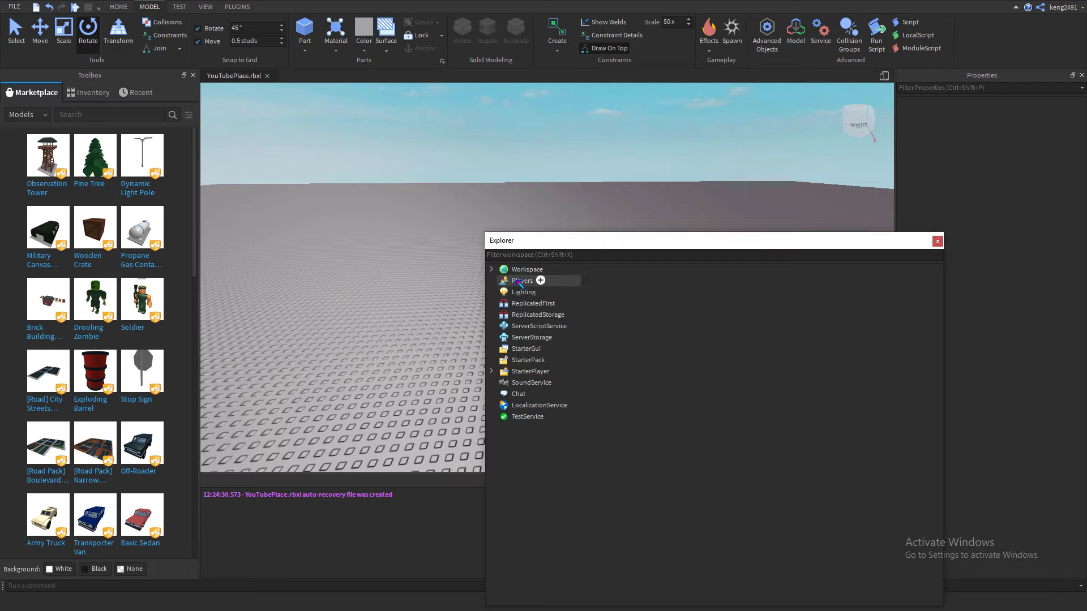
Step: Select the Players, Lighting, replicated and server services one after another in the Explorer to examine each one's properties
left_click(520, 281)
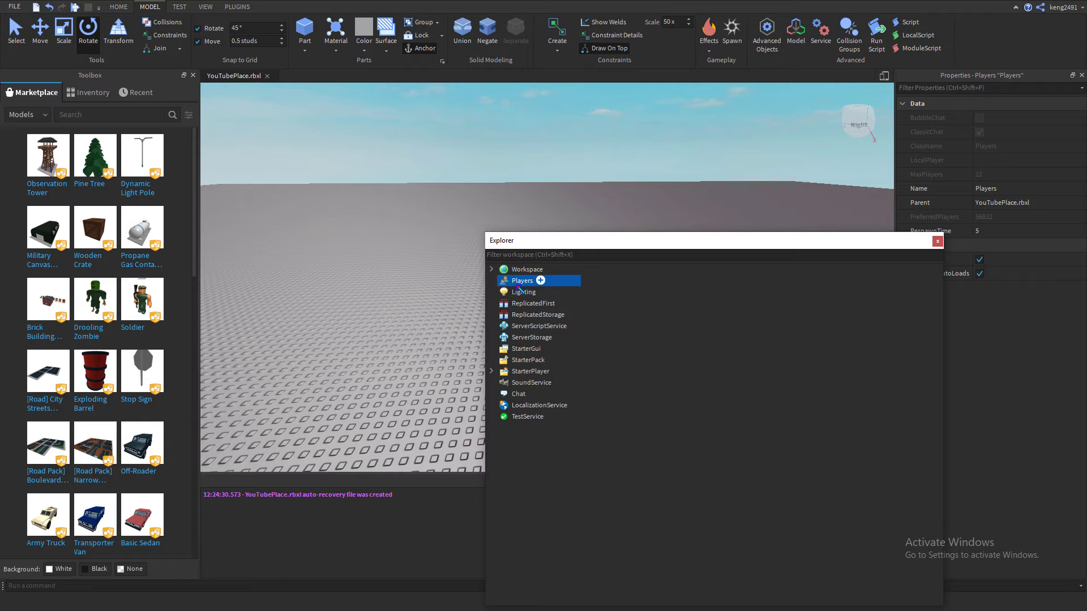
left_click(520, 293)
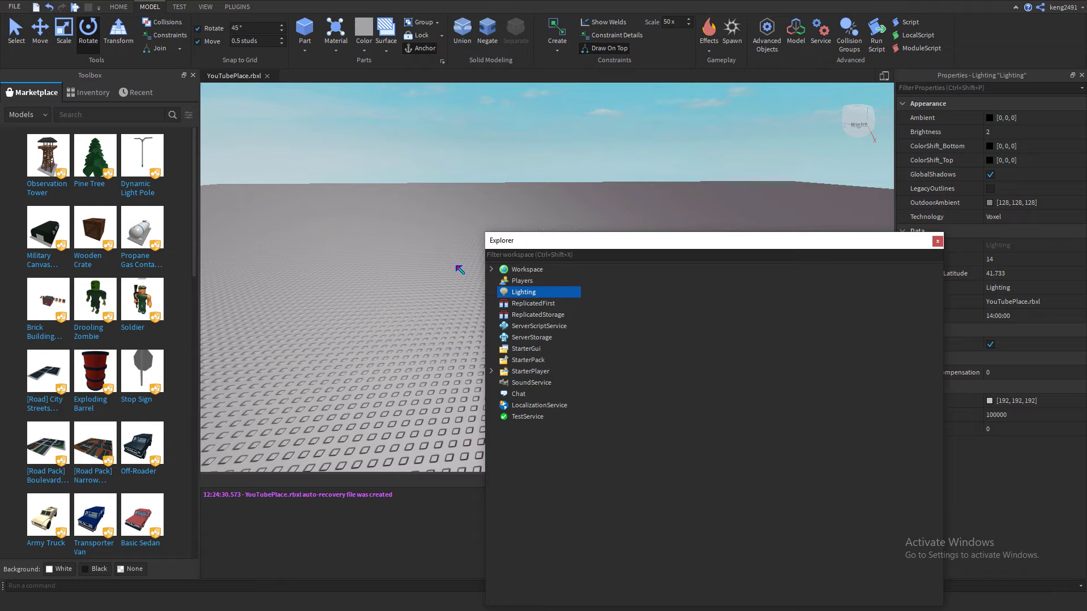
key("Down")
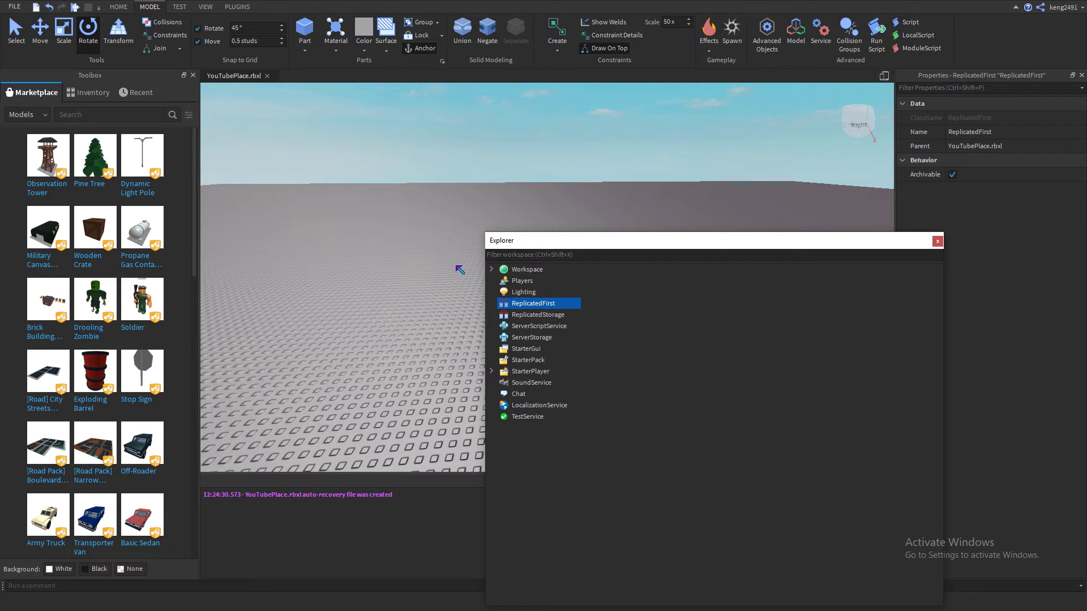
key("Down")
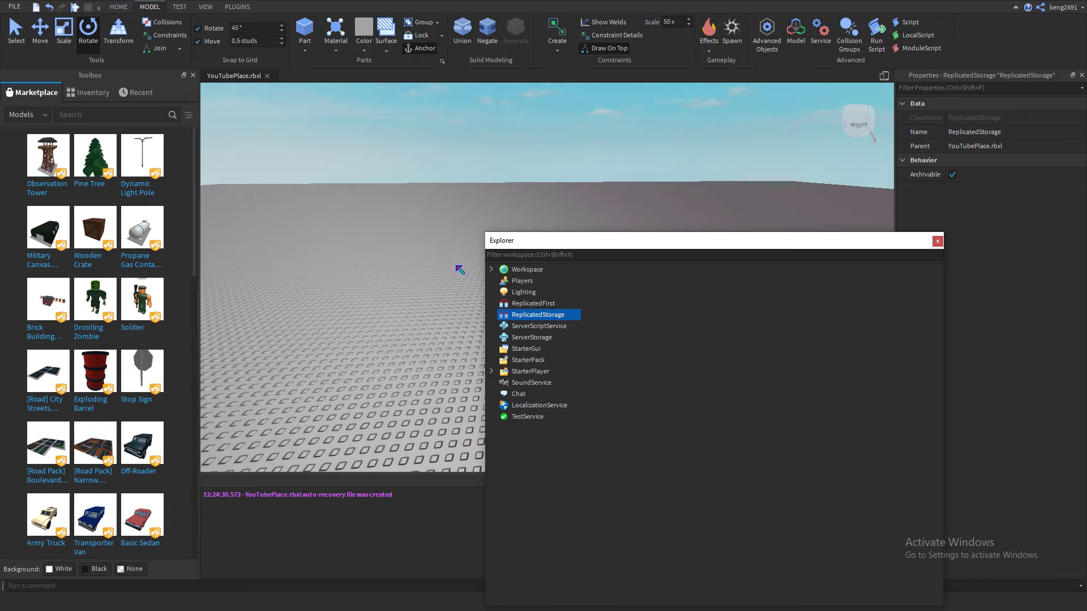
key("Down")
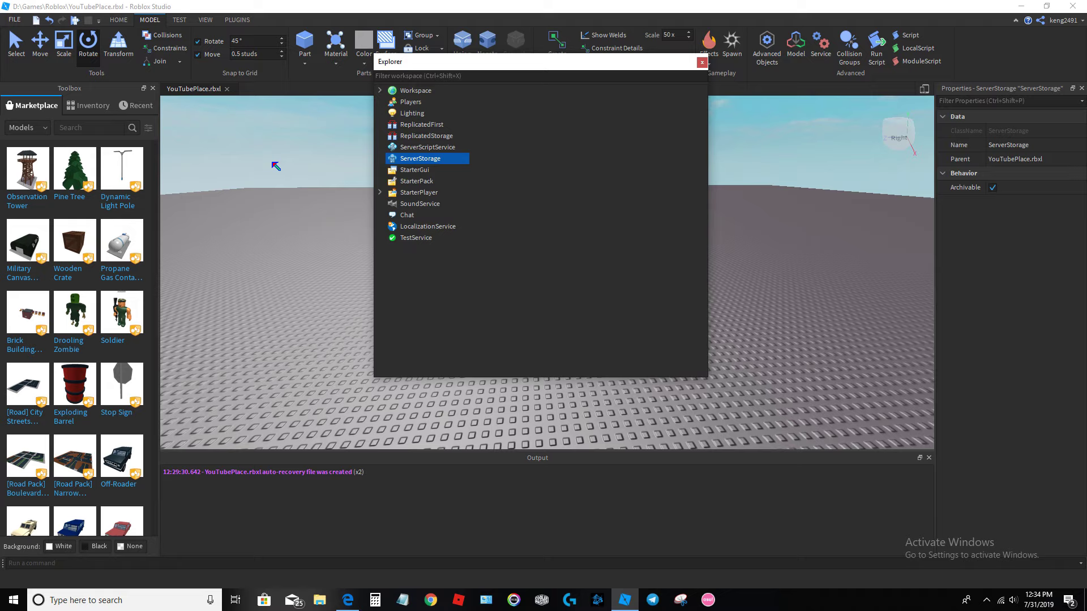
Step: Go through the remaining Explorer services from StarterGui to TestService, examining the properties of each
key("Down")
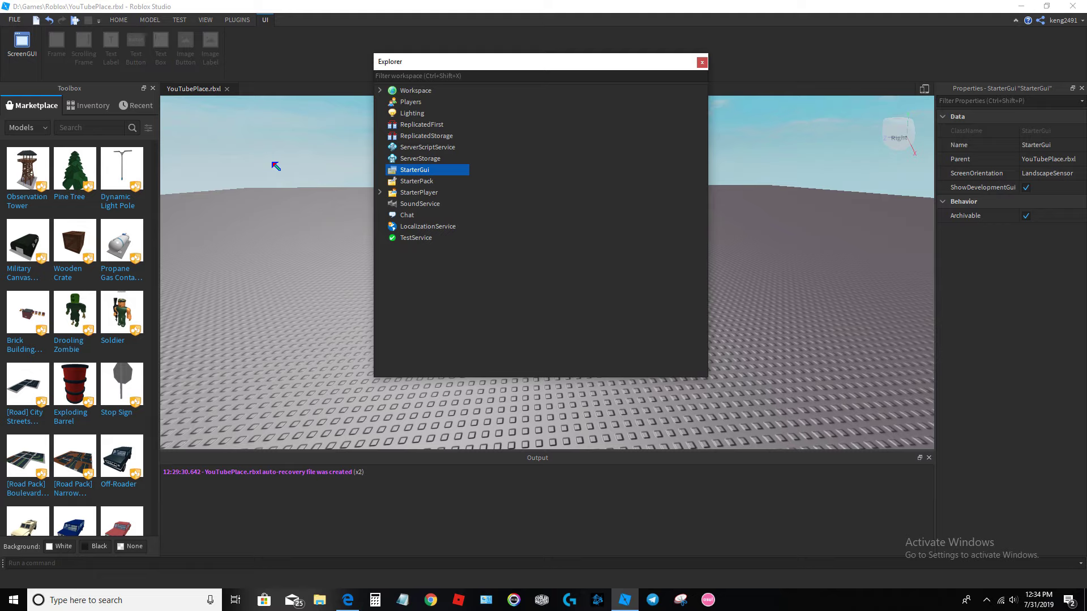
key("Down")
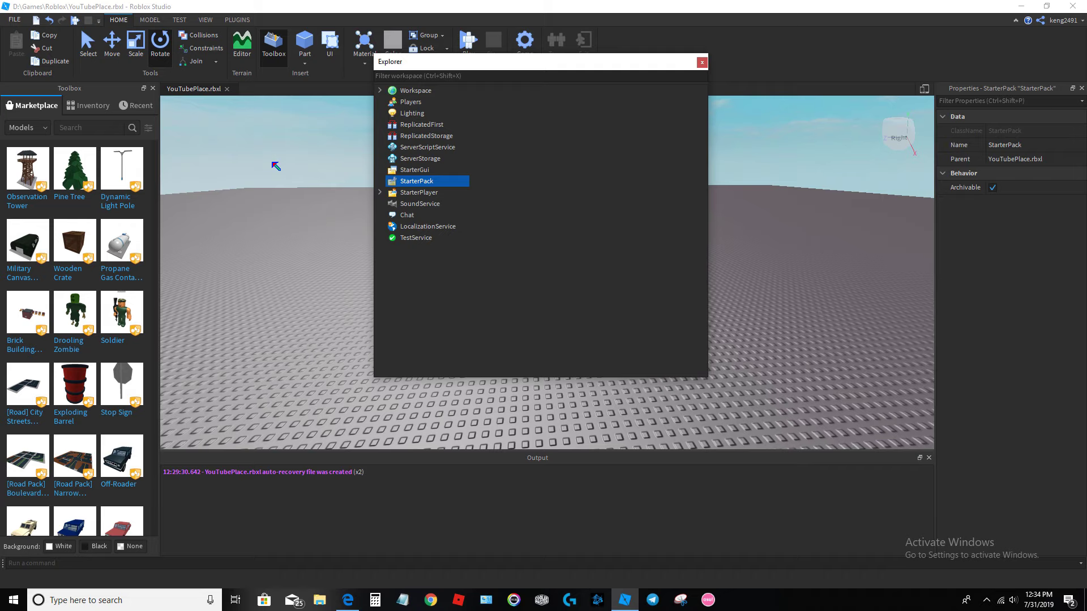
key("Down")
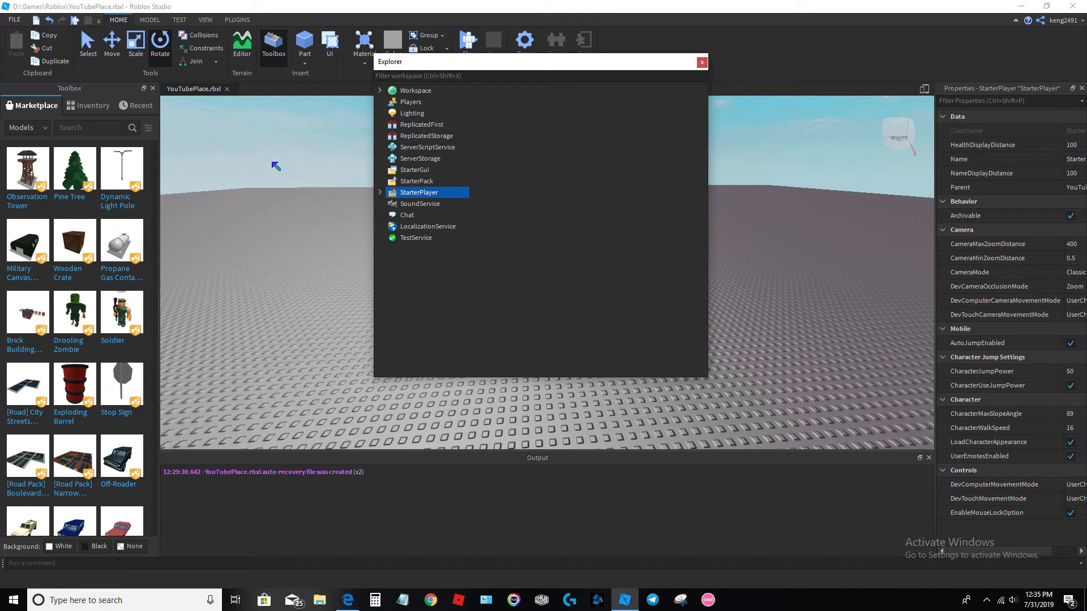
key("Down")
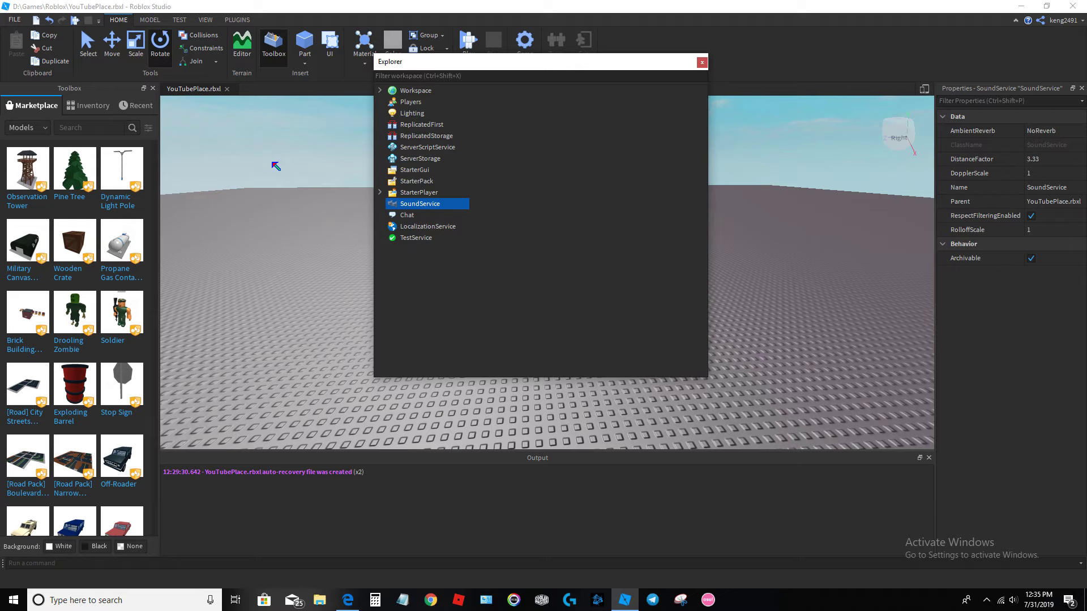
key("Down")
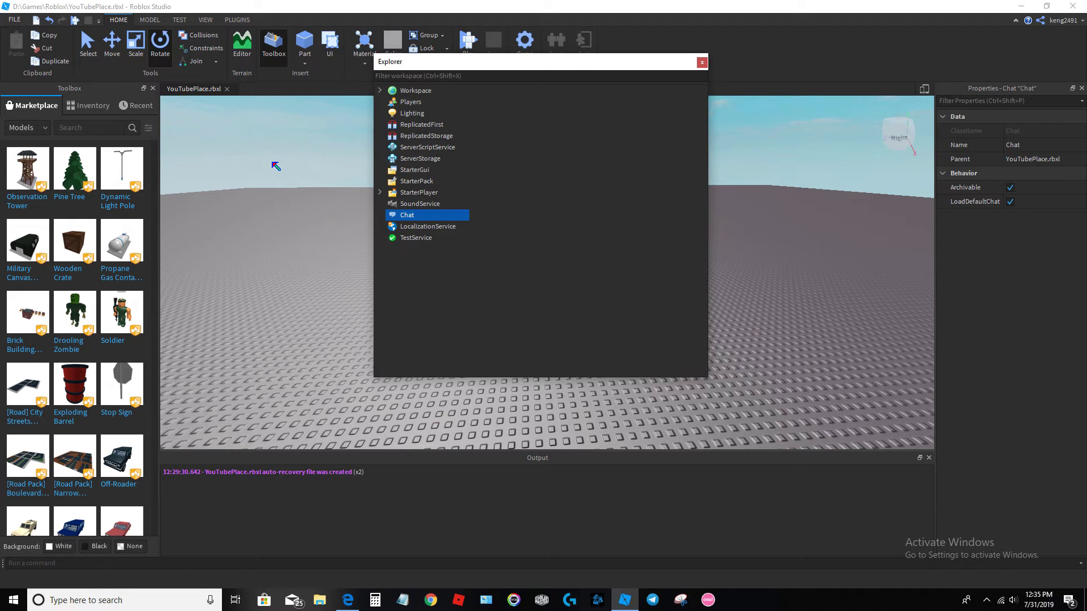
key("Down")
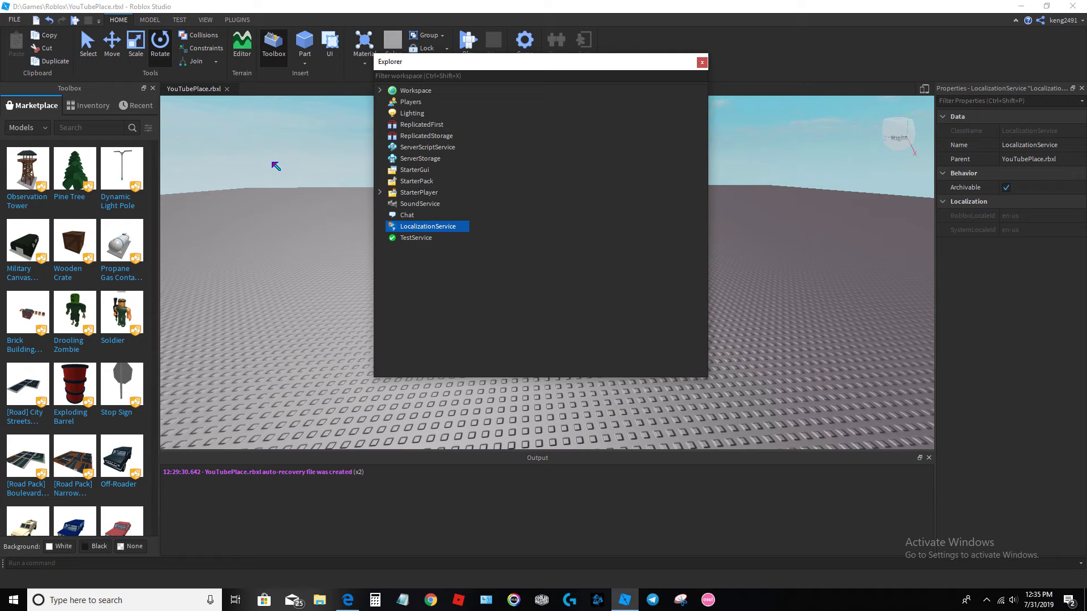
key("Down")
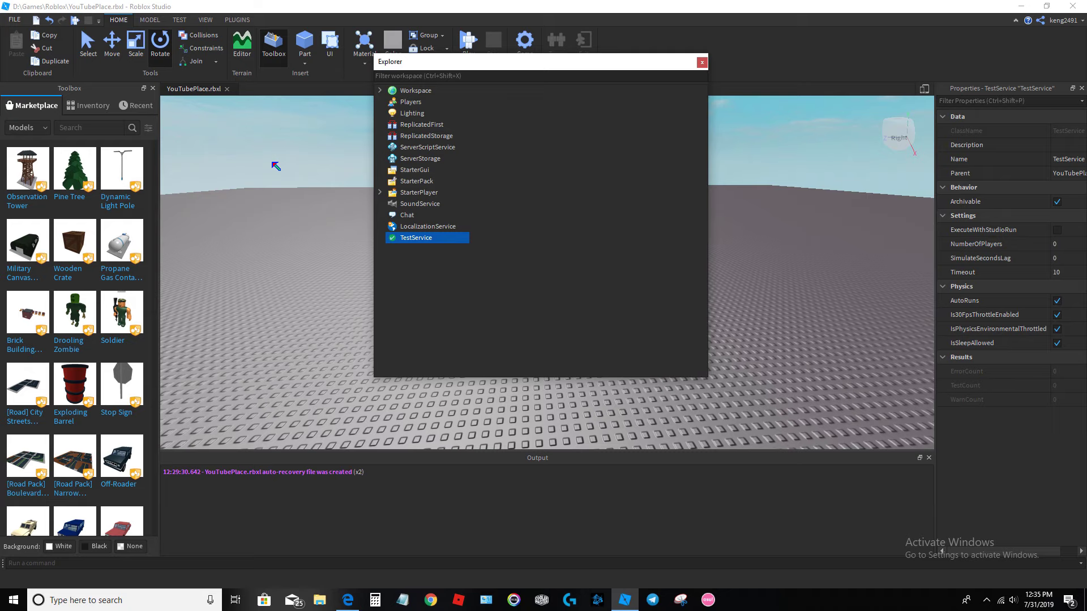
Step: Dock the floating Explorer above Properties, give Properties more height, and clear the selection
left_click_drag(411, 61, 979, 112)
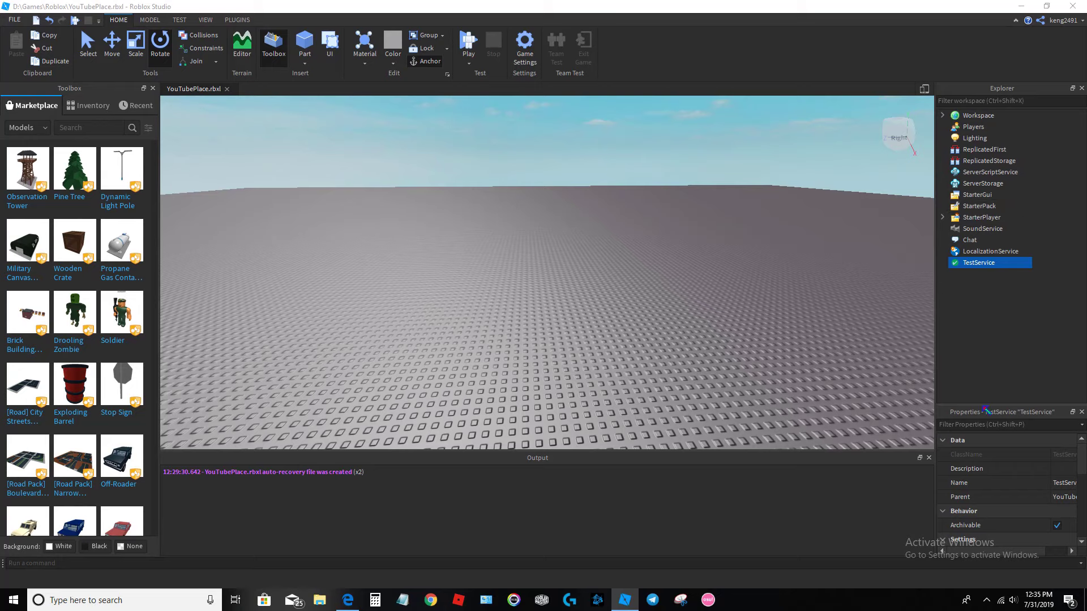
left_click_drag(985, 410, 1000, 286)
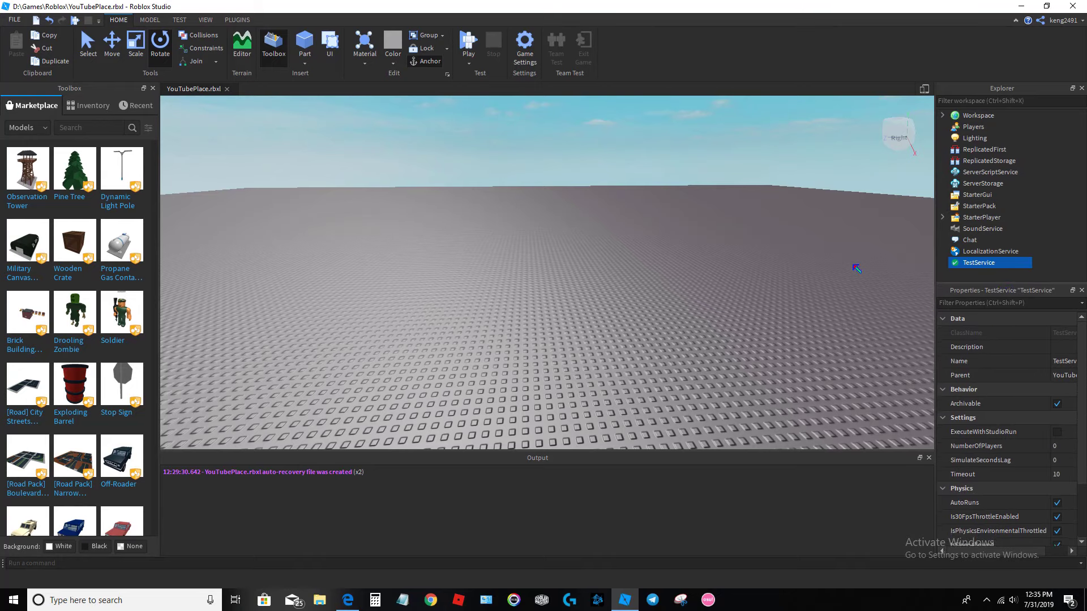
left_click(874, 343)
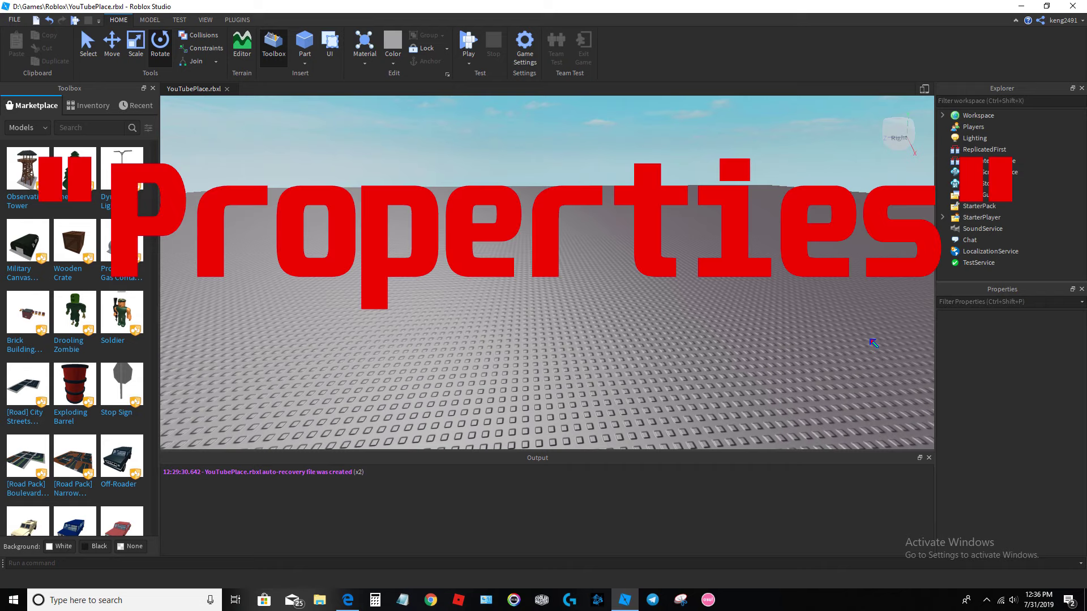
Step: Undock Properties as a floating window over the viewport and widen it
left_click_drag(1000, 289, 467, 158)
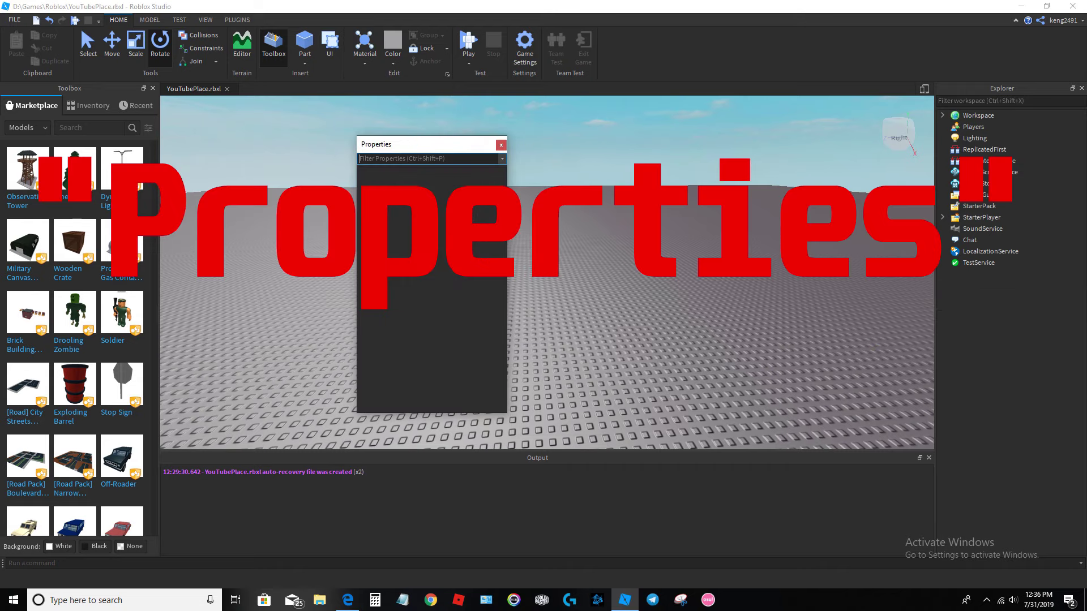
left_click_drag(513, 411, 672, 416)
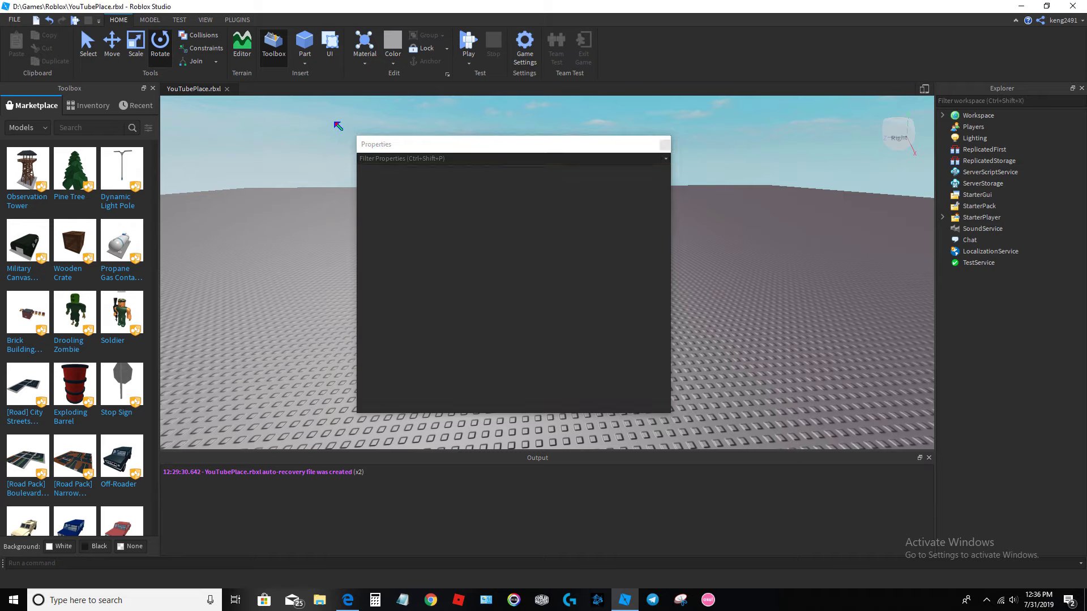
Step: Insert a part on the baseplate and examine its appearance, data, behavior and part properties, keeping the floating window clear of it
left_click(304, 42)
left_click_drag(622, 145, 453, 134)
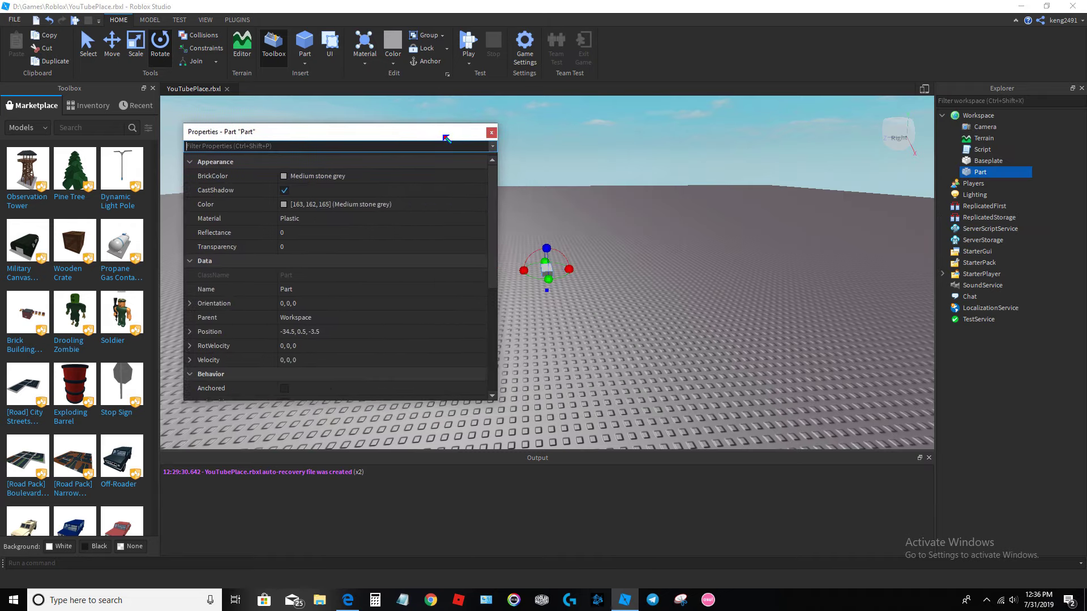
left_click(552, 277)
left_click(547, 270)
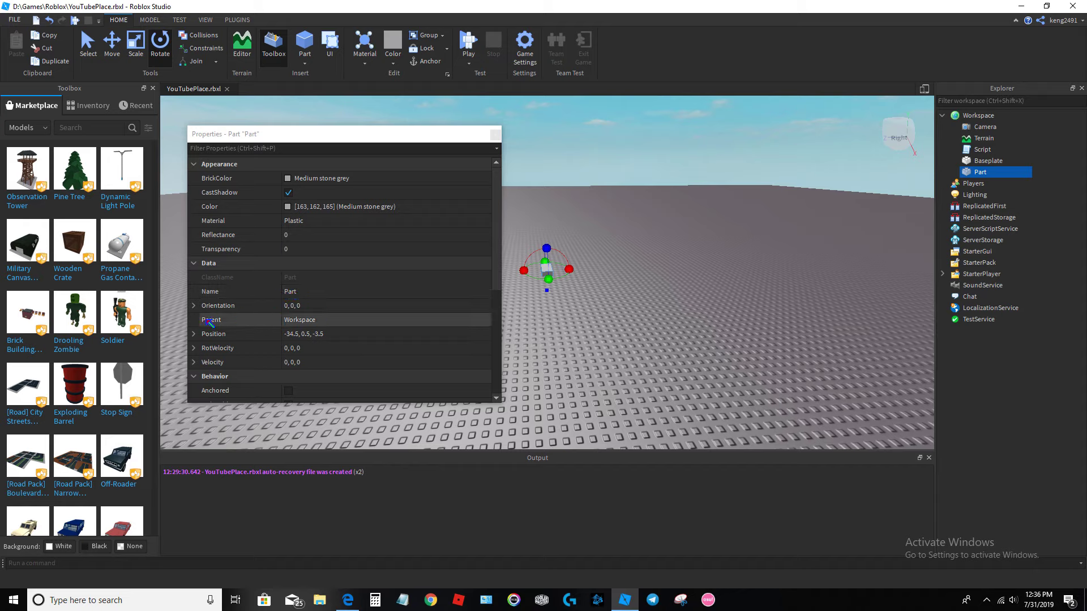
scroll(367, 317, "down", 5)
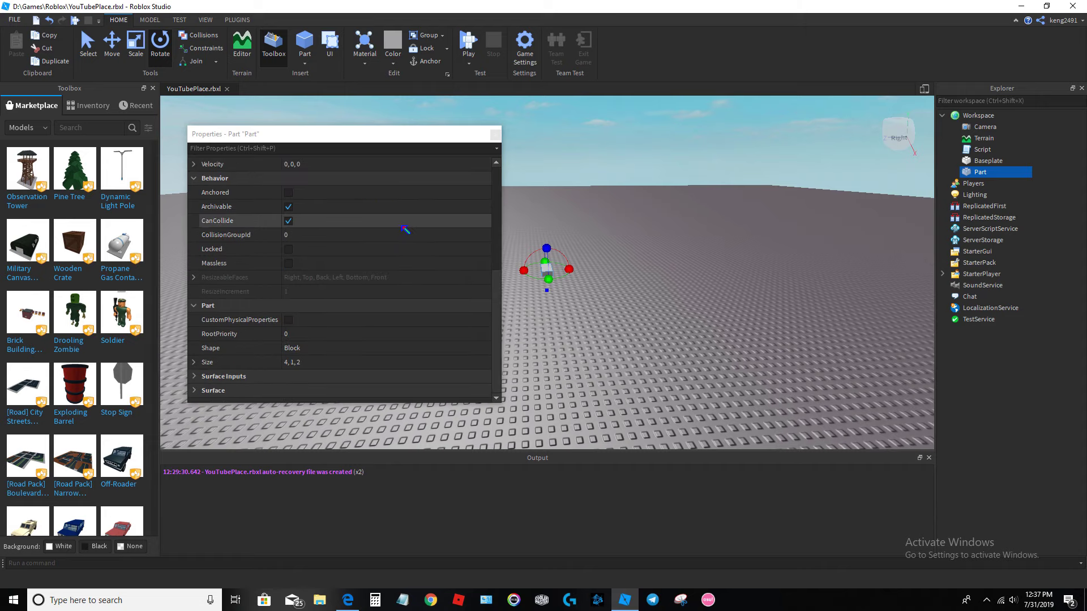
scroll(408, 275, "up", 5)
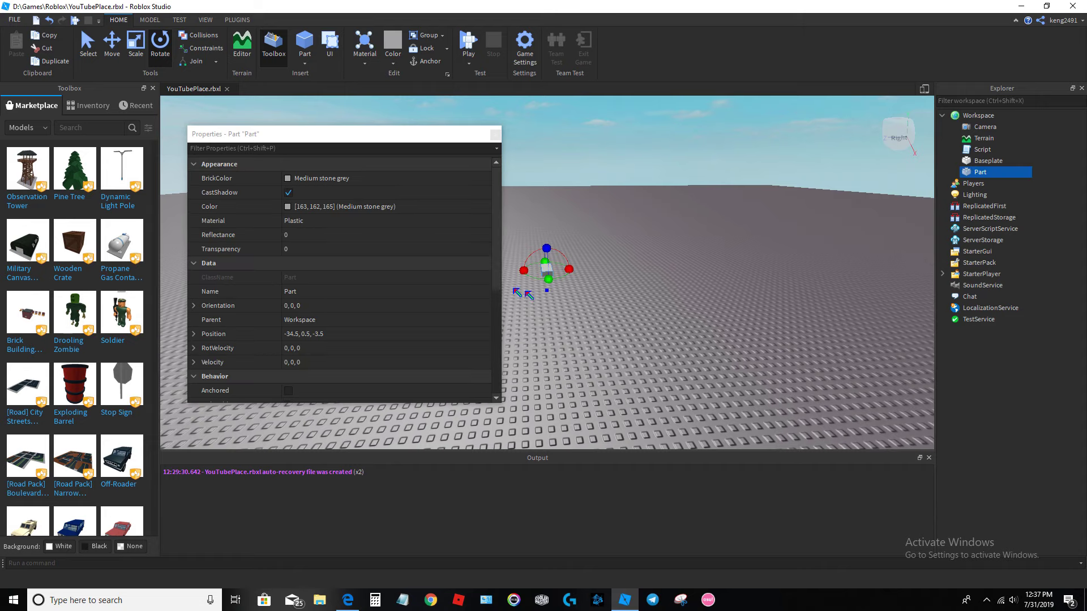
scroll(387, 285, "down", 3)
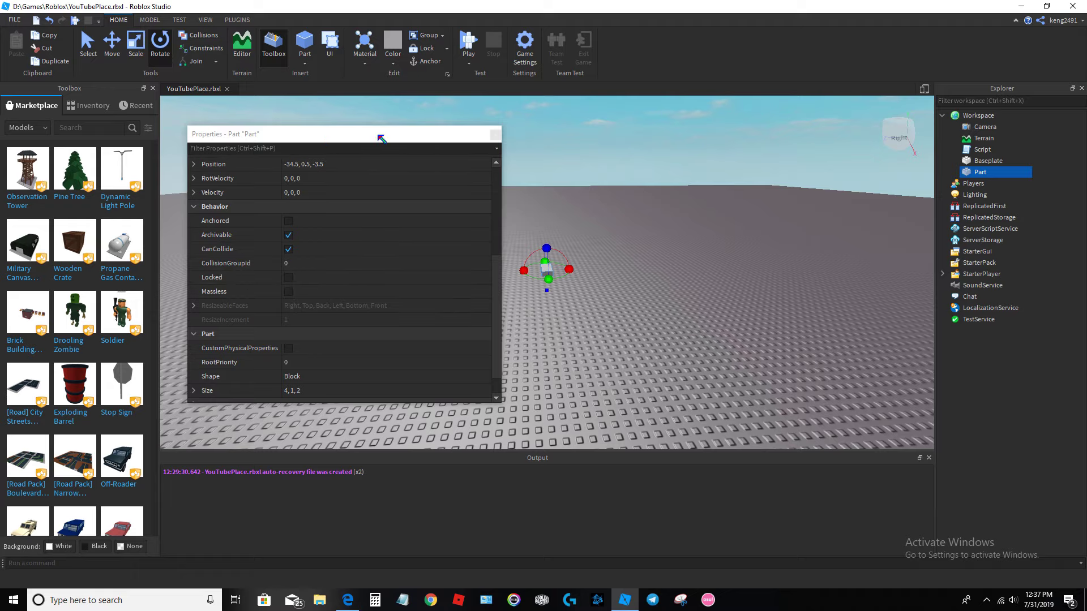
Step: Dock the Properties window below the Explorer and adjust the divider between them
left_click_drag(380, 136, 1005, 461)
left_click_drag(1003, 280, 1000, 301)
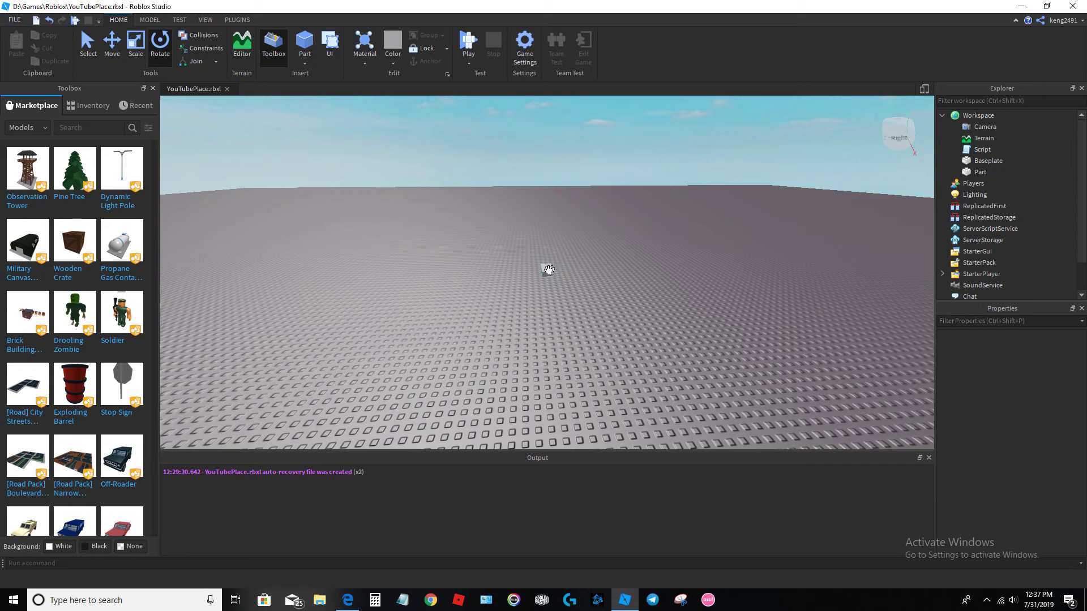
Step: Move the part a short way across the baseplate and delete it
left_click_drag(547, 267, 573, 296)
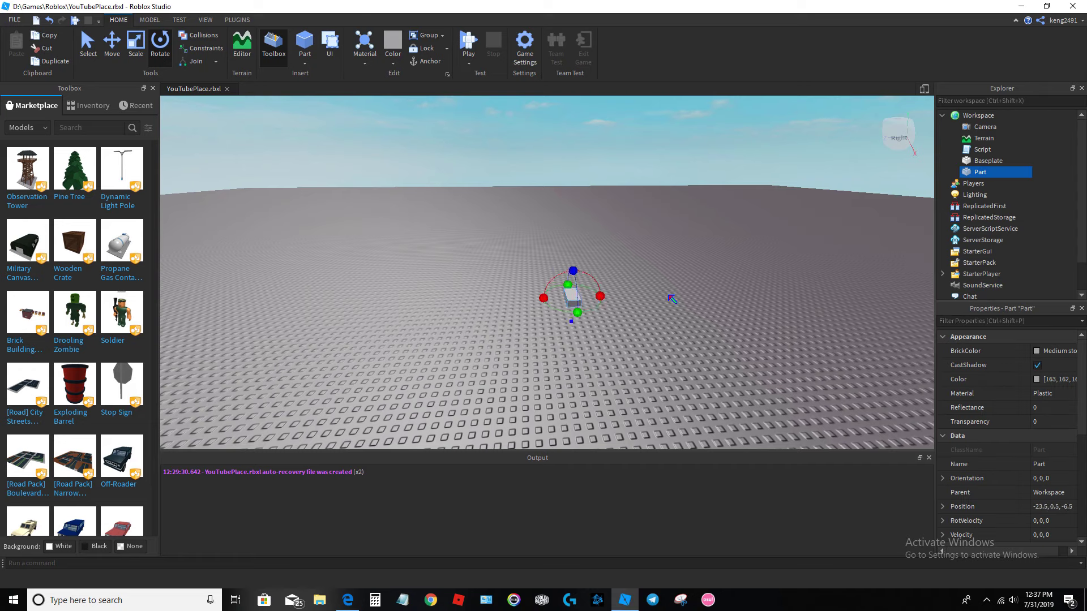
key("Delete")
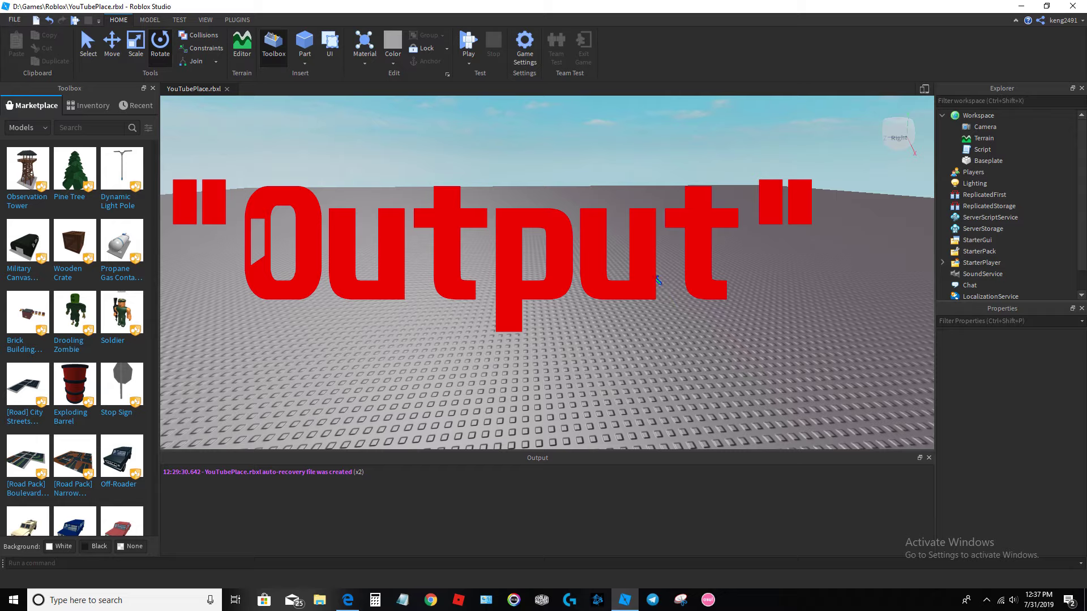
Step: Enlarge the Output panel over most of the viewport to view its messages, and shrink it back down
left_click_drag(543, 453, 540, 167)
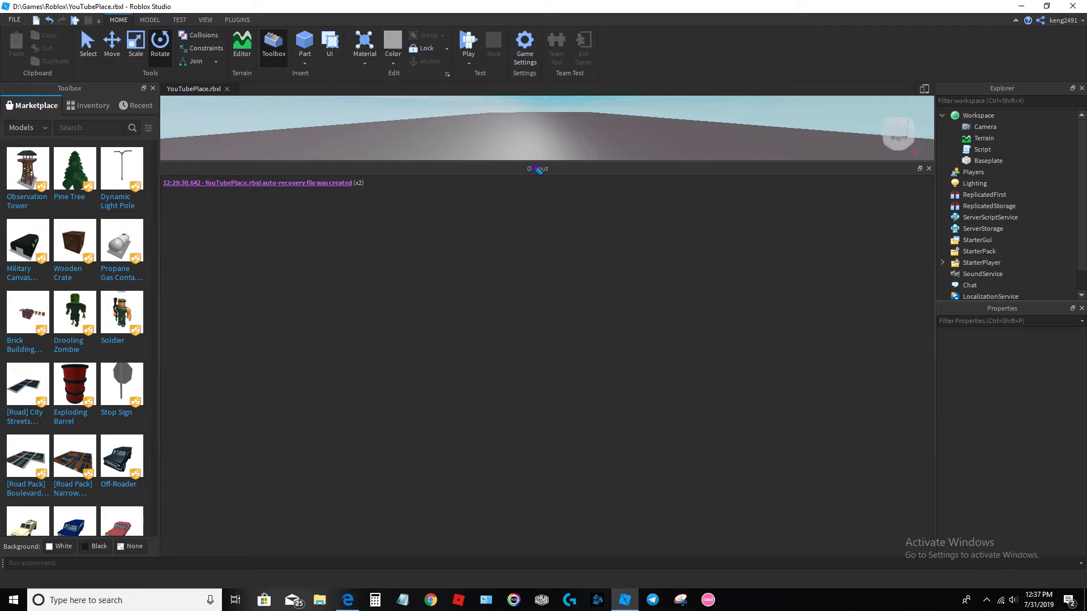
left_click_drag(541, 161, 541, 467)
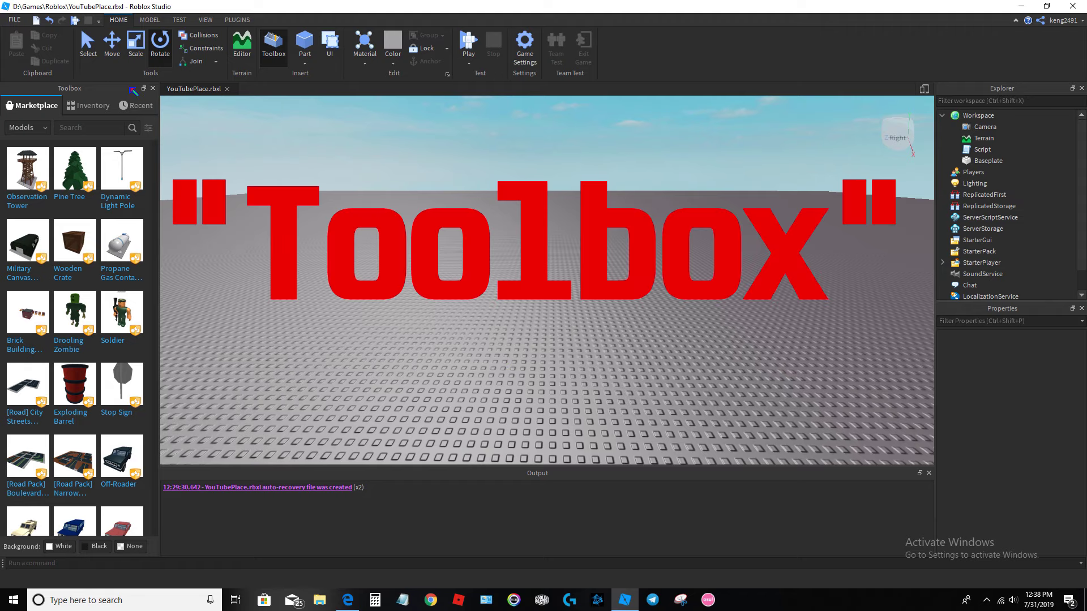
Step: Widen the Toolbox so the Marketplace shows eight models per row
left_click_drag(158, 112, 576, 153)
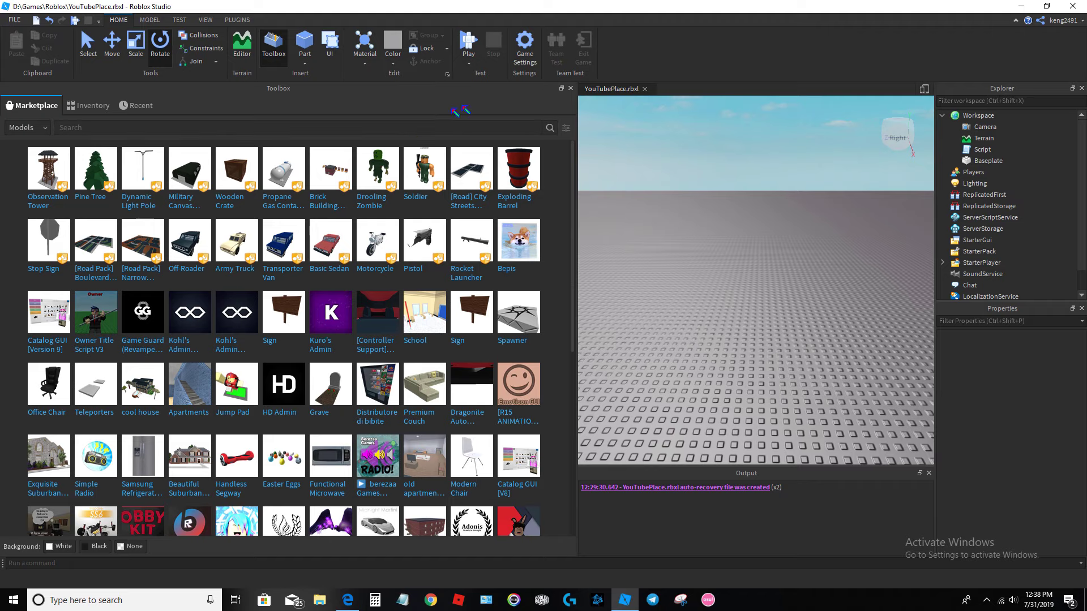
left_click_drag(577, 165, 396, 165)
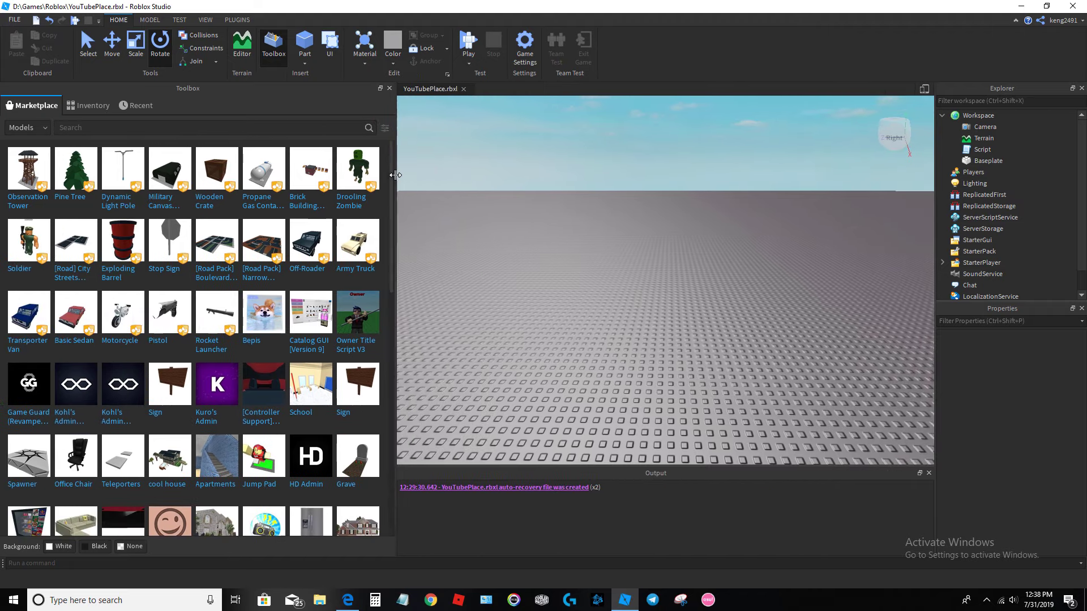
Step: Insert the Drooling Zombie model from the Marketplace and move it slightly on the baseplate
left_click(349, 180)
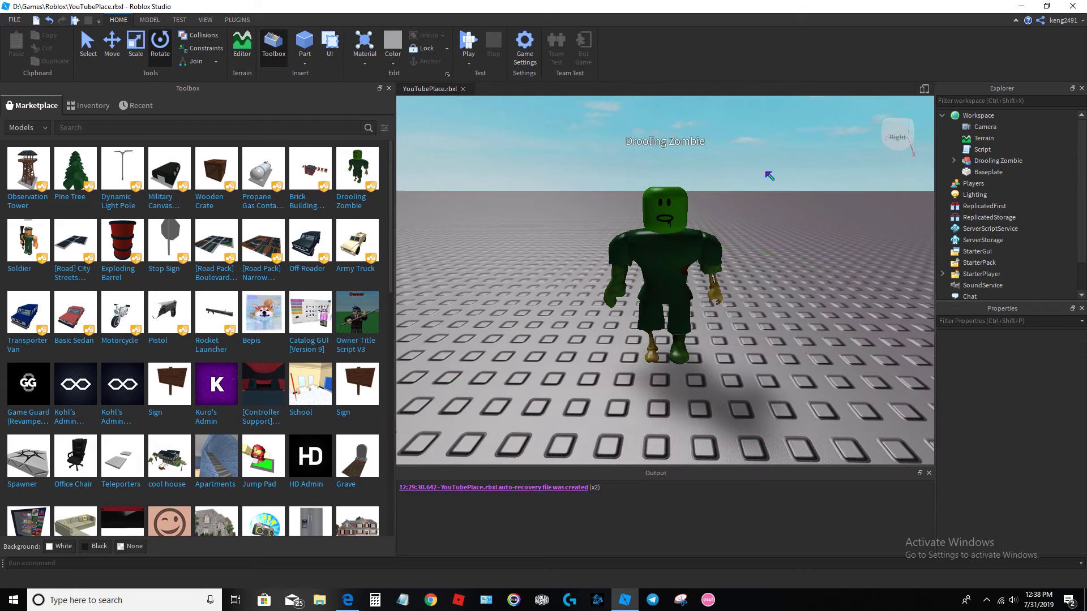
left_click_drag(613, 315, 625, 347)
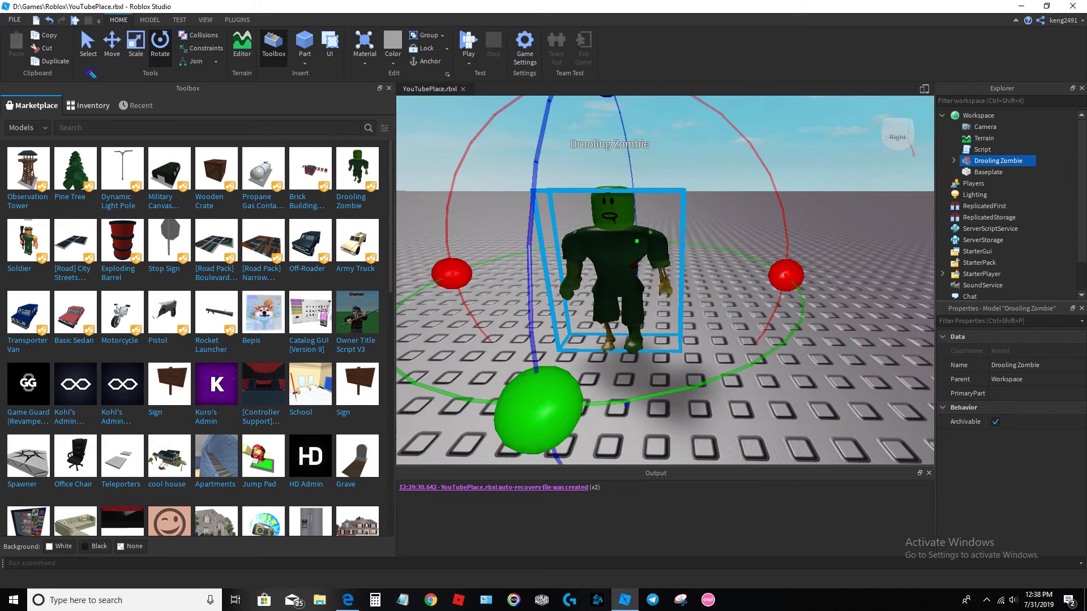
Step: Delete the Drooling Zombie model from the baseplate
left_click(713, 186)
left_click(576, 253)
key("Delete")
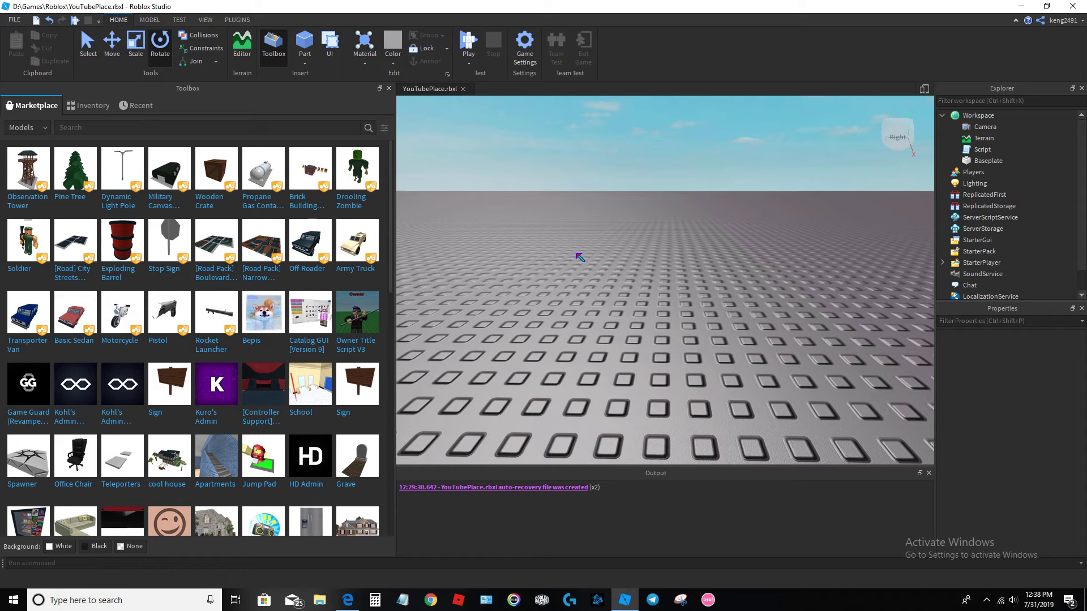
Step: Reload the Toolbox Marketplace and view the asset categories it offers besides Models
left_click(36, 106)
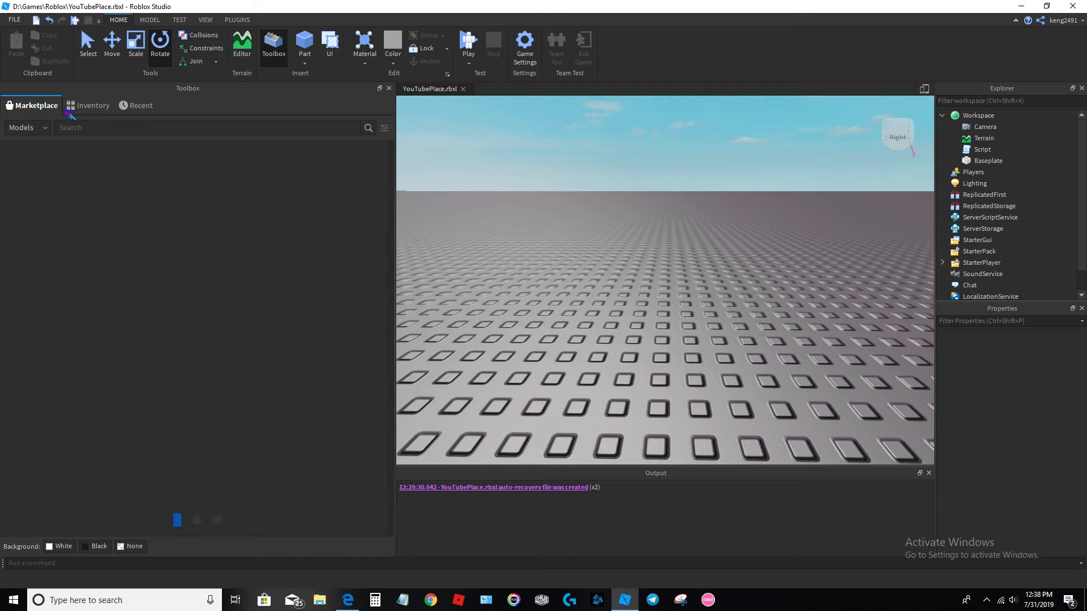
left_click(108, 128)
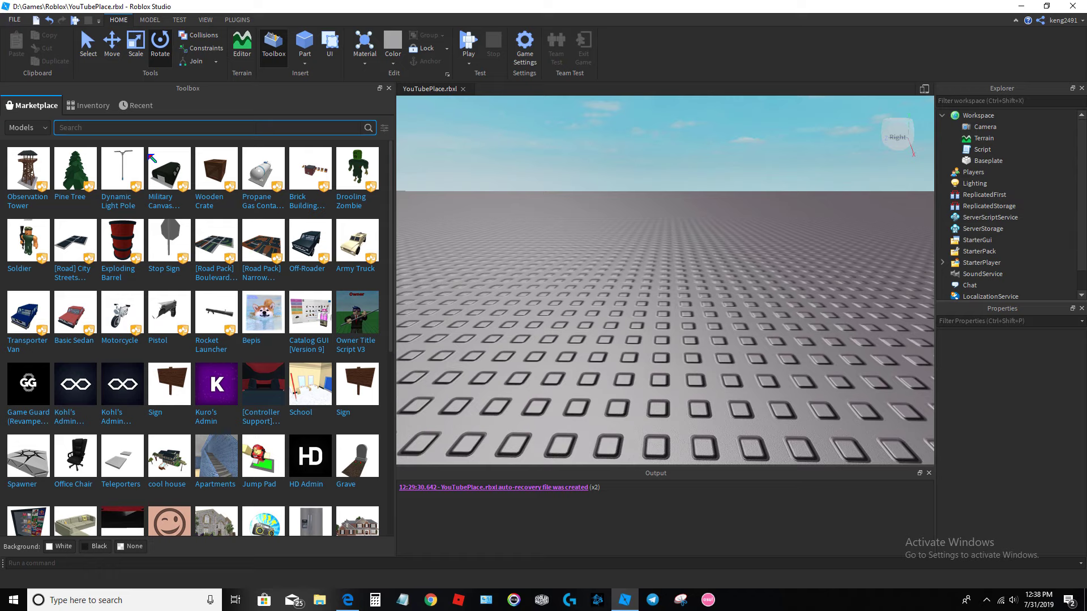
left_click(28, 127)
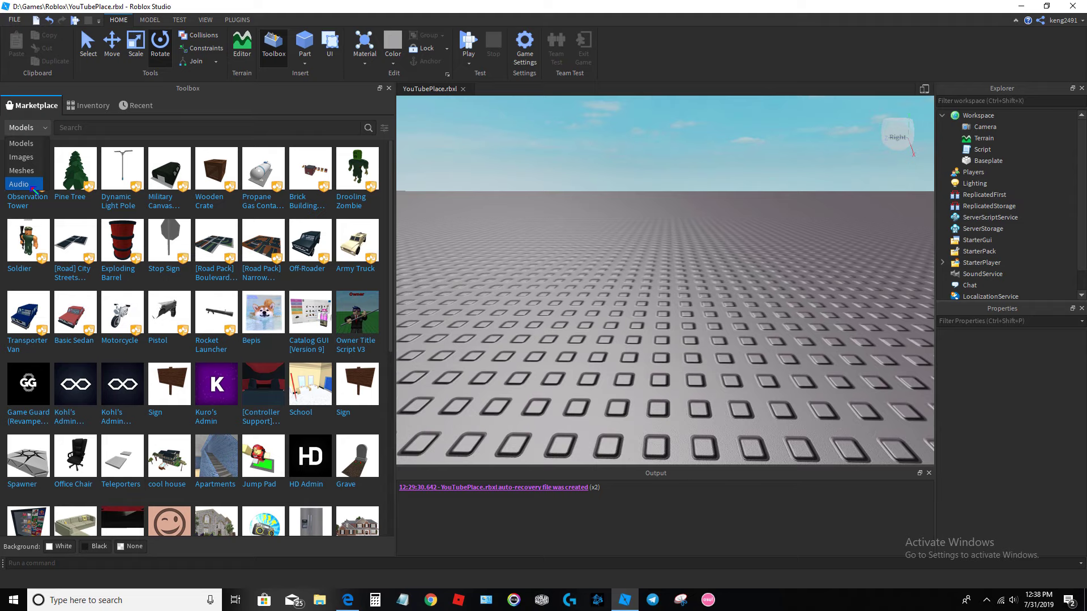
Step: View the models saved in the Toolbox Inventory and the recently used models
left_click(85, 109)
left_click(84, 110)
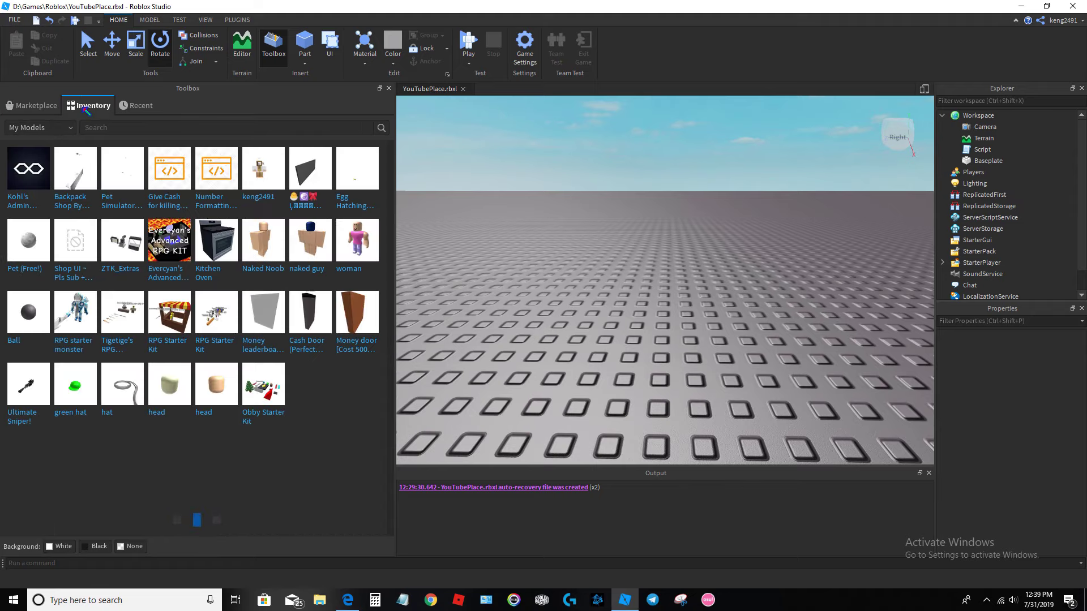
left_click(149, 109)
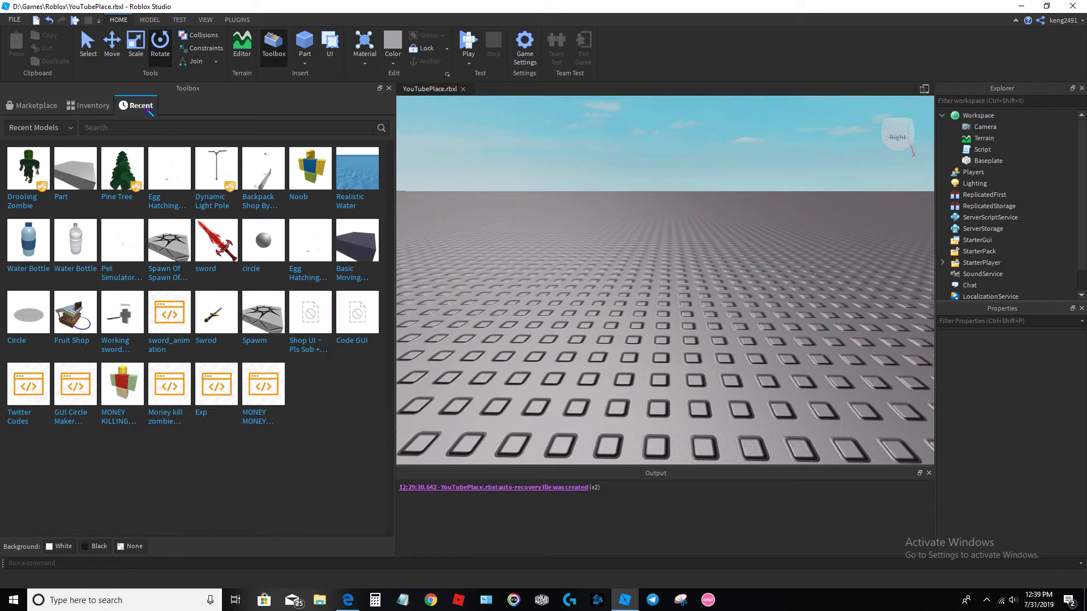
mouse_move(36, 177)
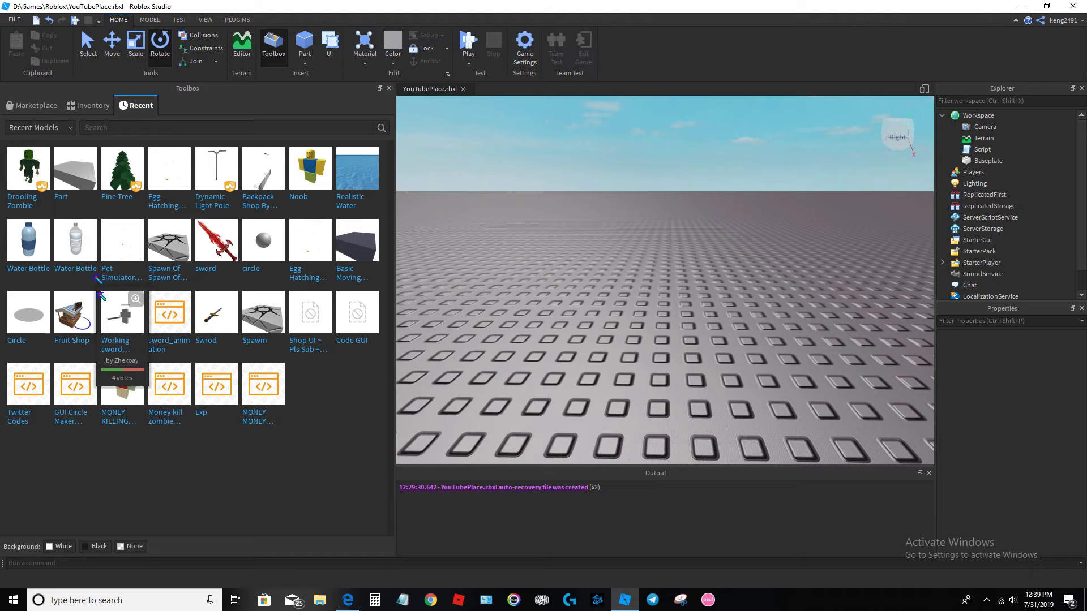
mouse_move(144, 197)
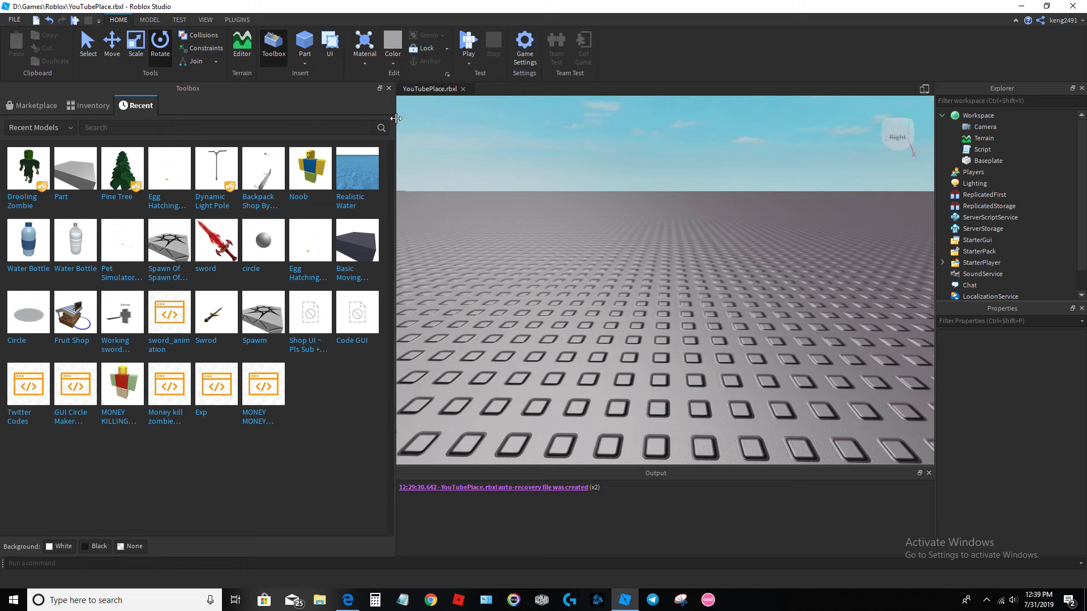
Step: Narrow the Toolbox to three models per row and return it to the Marketplace
left_click_drag(394, 121, 161, 121)
left_click(35, 105)
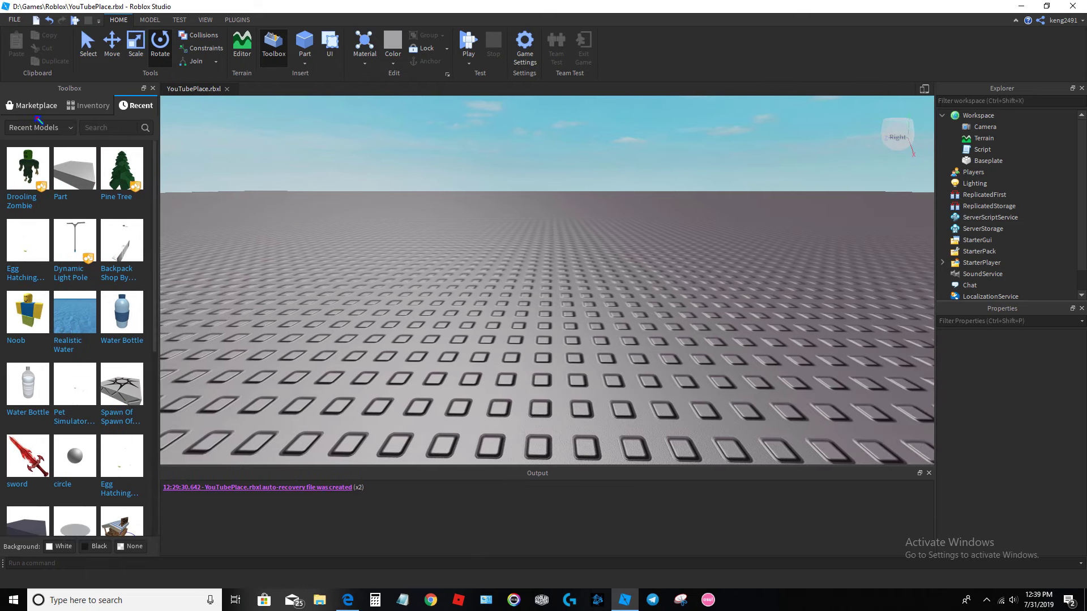
right_click_drag(449, 138, 456, 146)
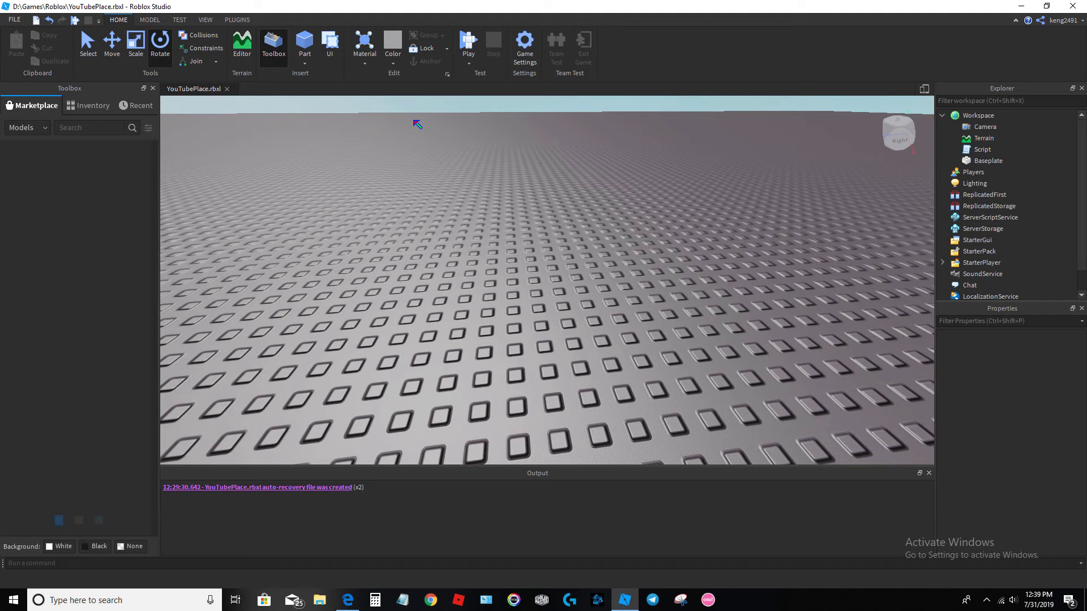
scroll(446, 190, "down", 10)
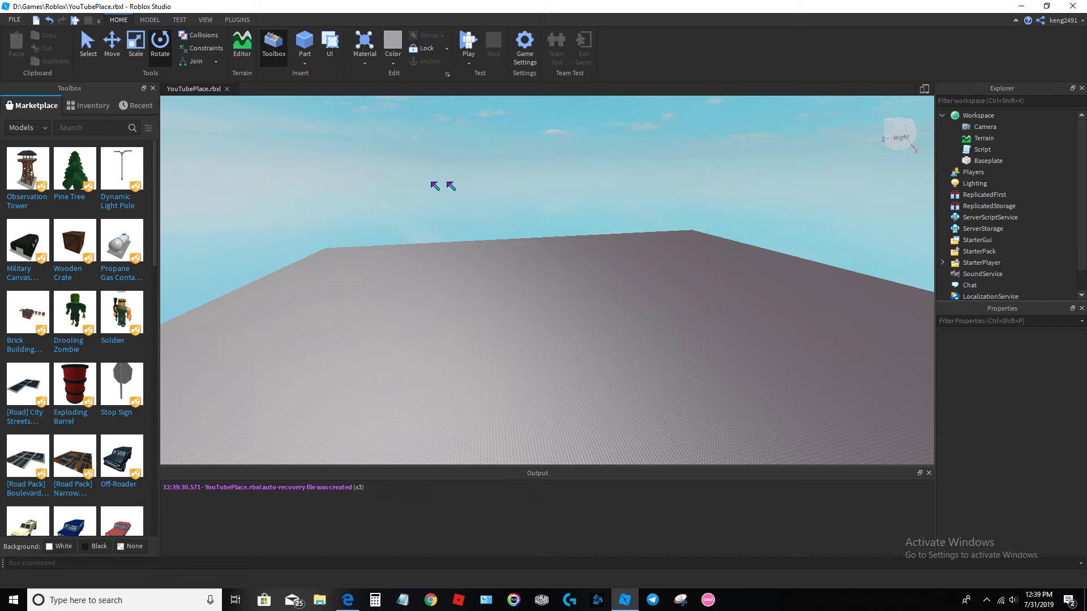
right_click_drag(441, 187, 434, 186)
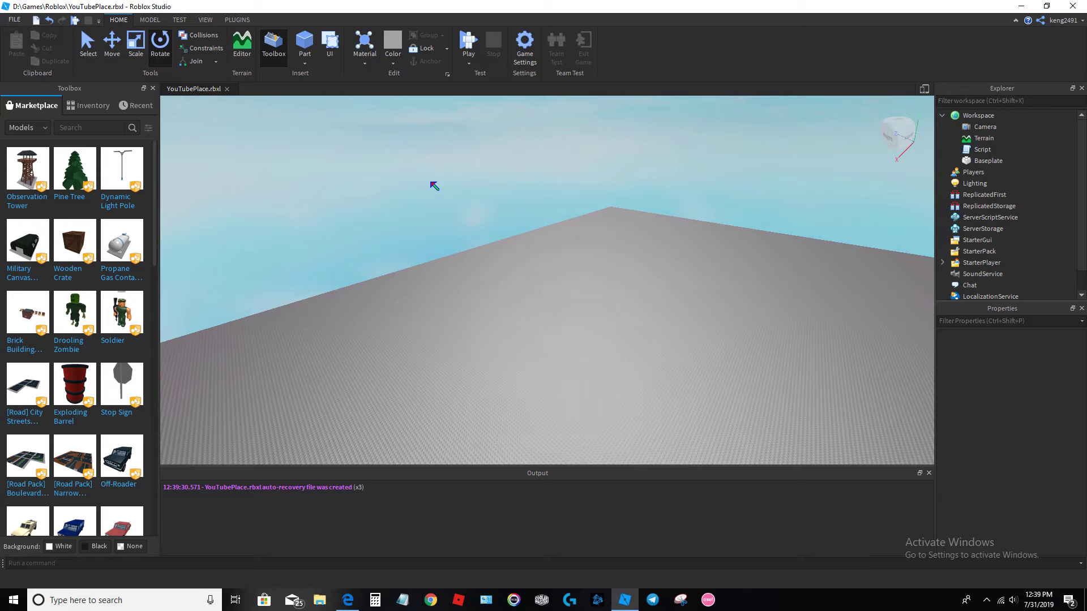
right_click_drag(434, 186, 442, 183)
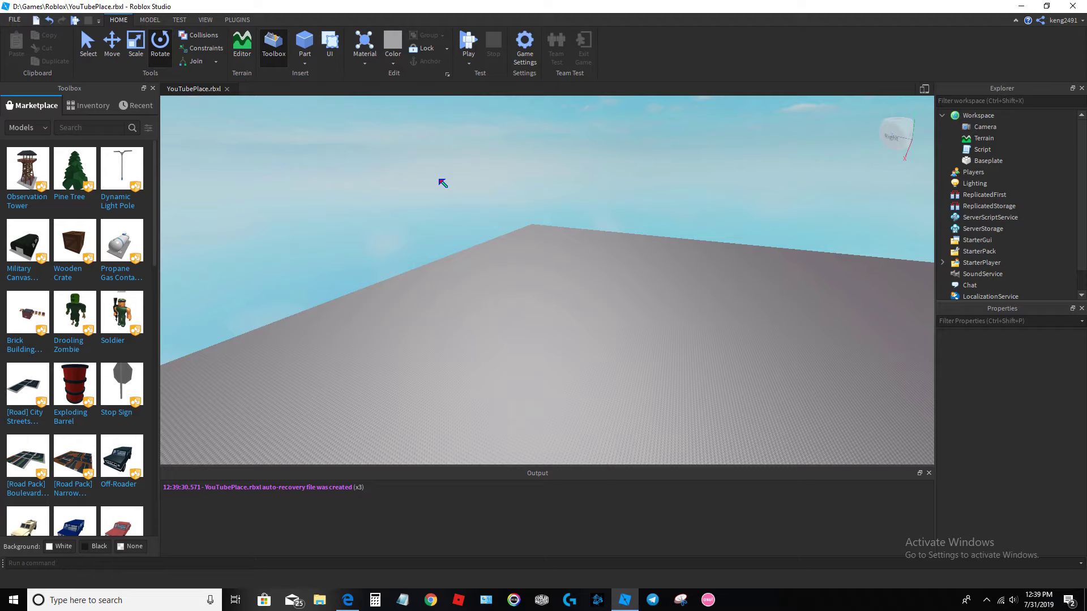
right_click_drag(442, 183, 538, 289)
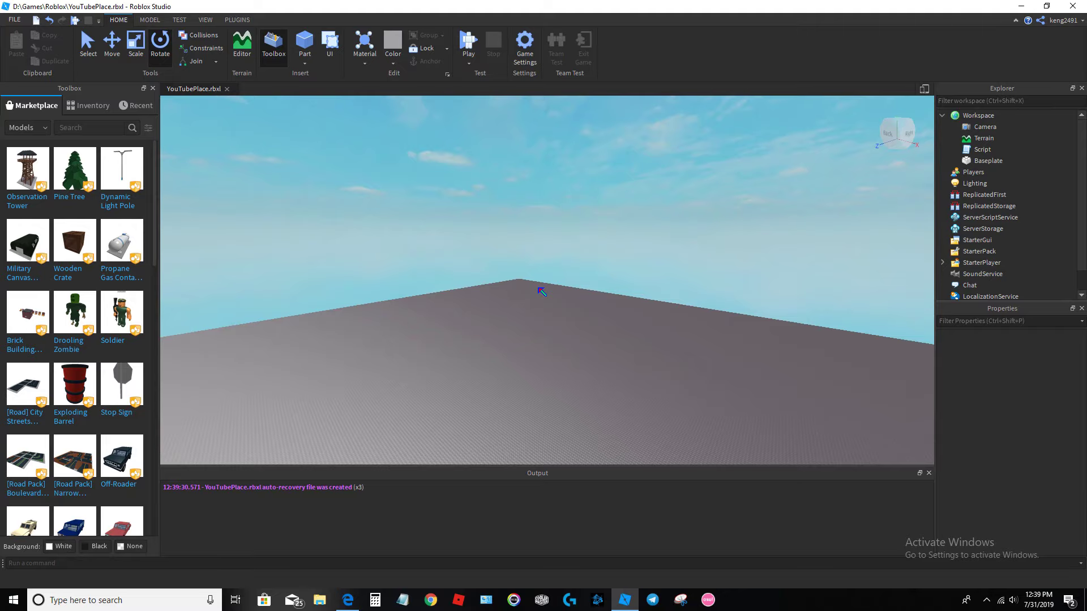